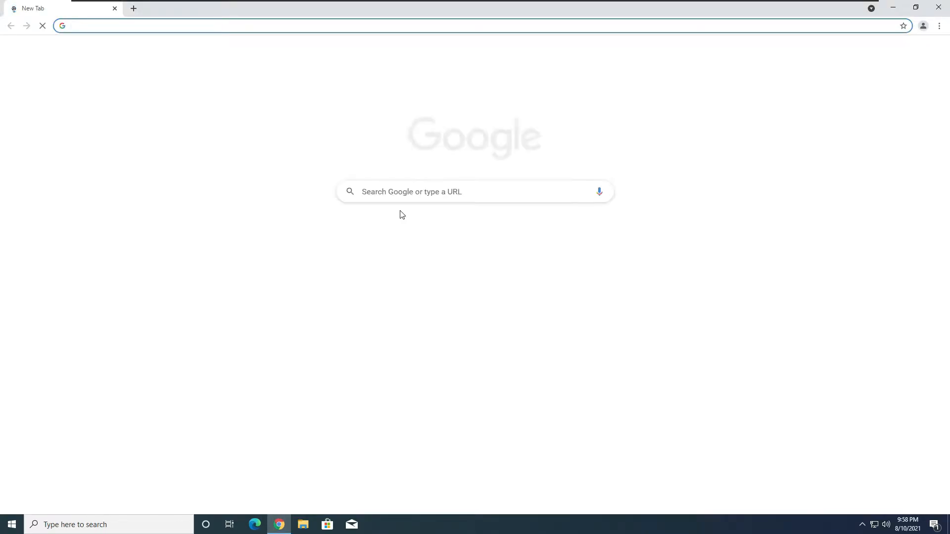
Step: Search the web for "download vmware workstation pro 16" and open VMware's Download VMware Workstation Pro page
{"action": "type", "text": "d"}
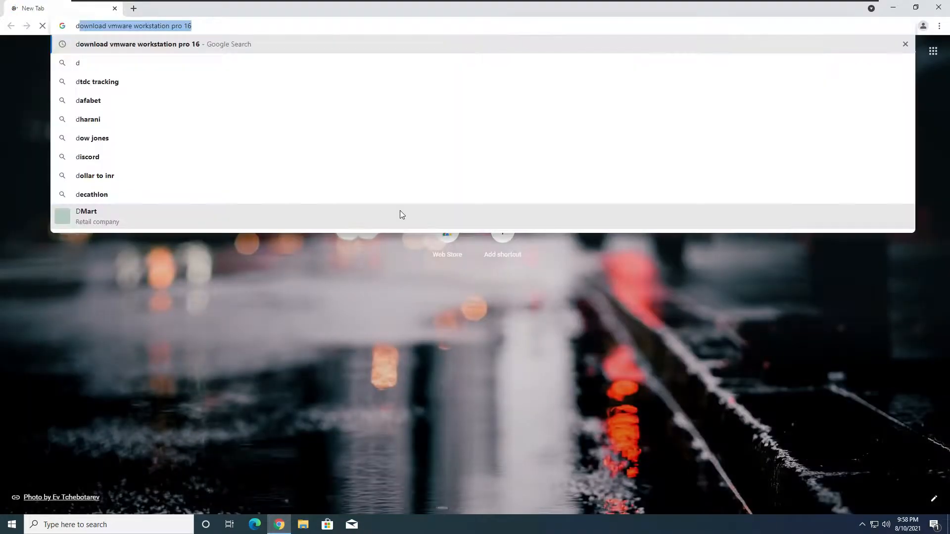
{"action": "key", "text": "Right"}
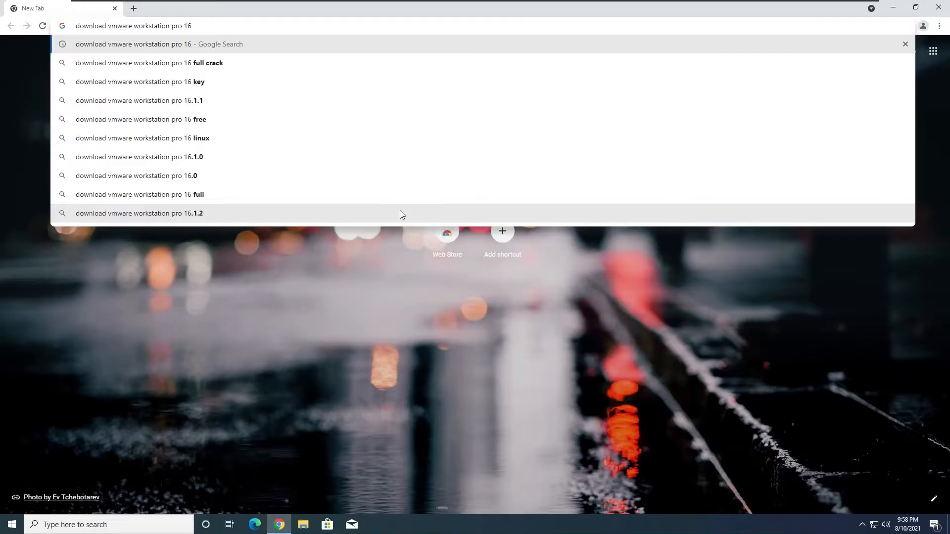
{"action": "key", "text": "Return"}
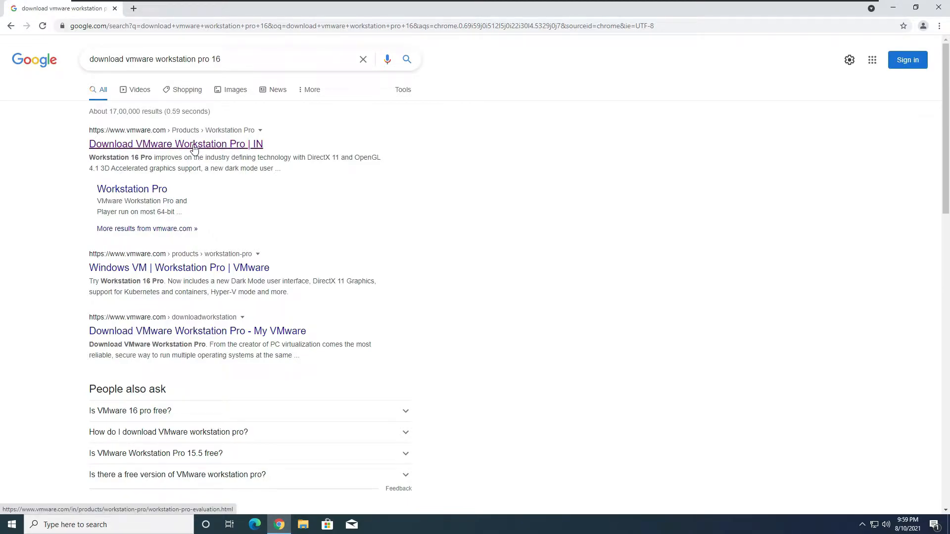
{"action": "left_click", "coordinate": [193, 149]}
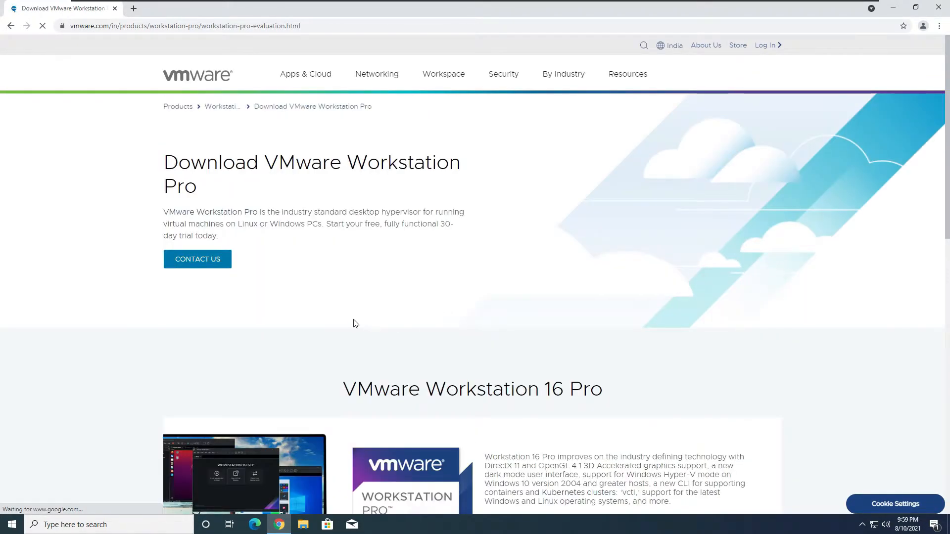
Step: Download Workstation 16 Pro for Windows, then open the full downloads list and close the VMware page
{"action": "scroll", "coordinate": [353, 323], "scroll_direction": "down", "scroll_amount": 5}
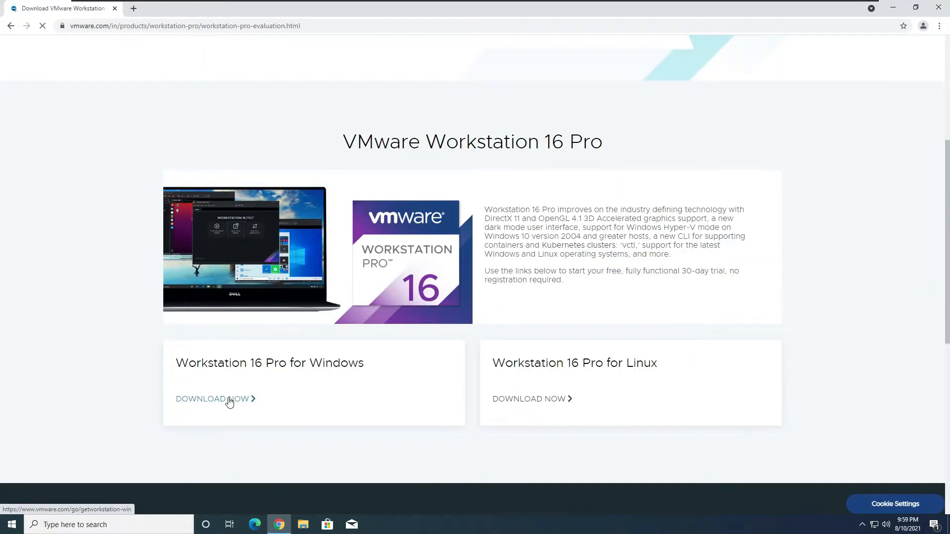
{"action": "left_click", "coordinate": [557, 399]}
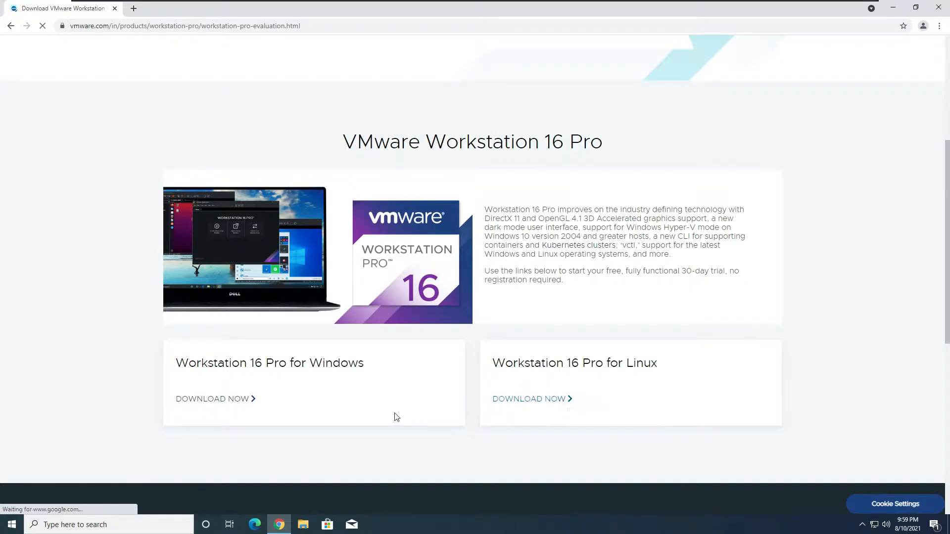
{"action": "left_click", "coordinate": [237, 400]}
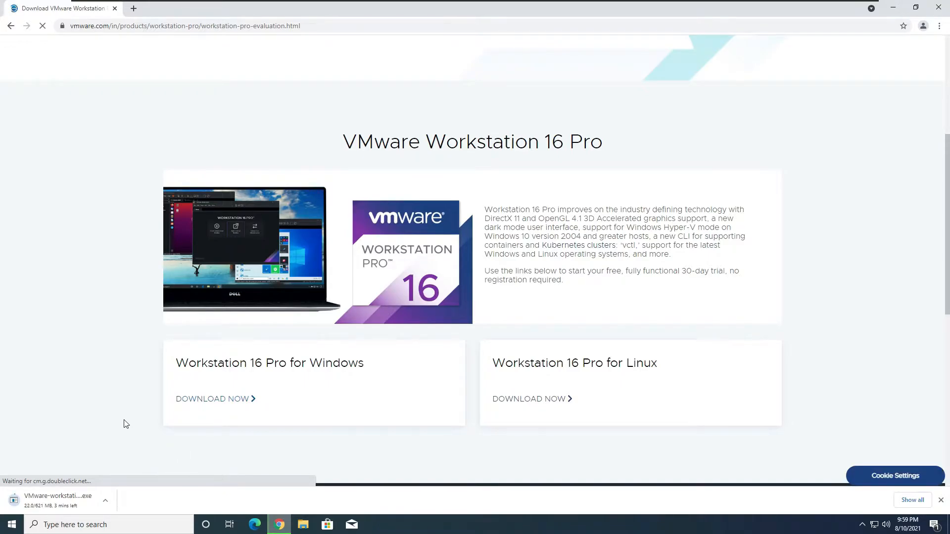
{"action": "left_click", "coordinate": [912, 500]}
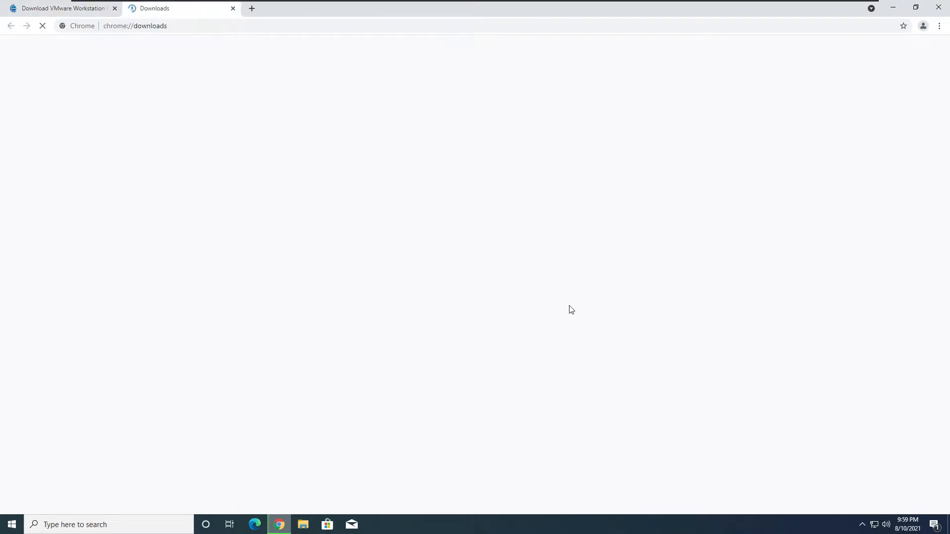
{"action": "left_click", "coordinate": [114, 8]}
{"action": "left_click", "coordinate": [133, 8]}
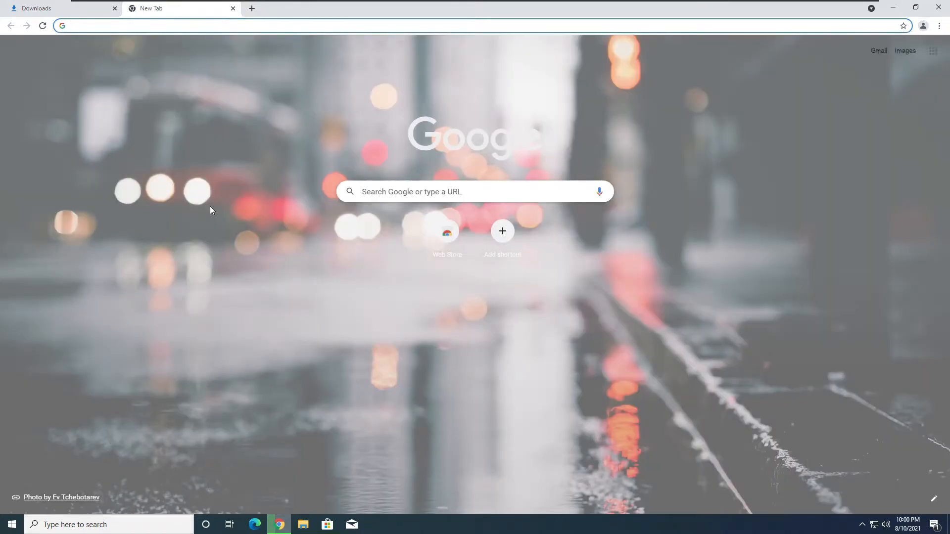
{"action": "type", "text": "download "}
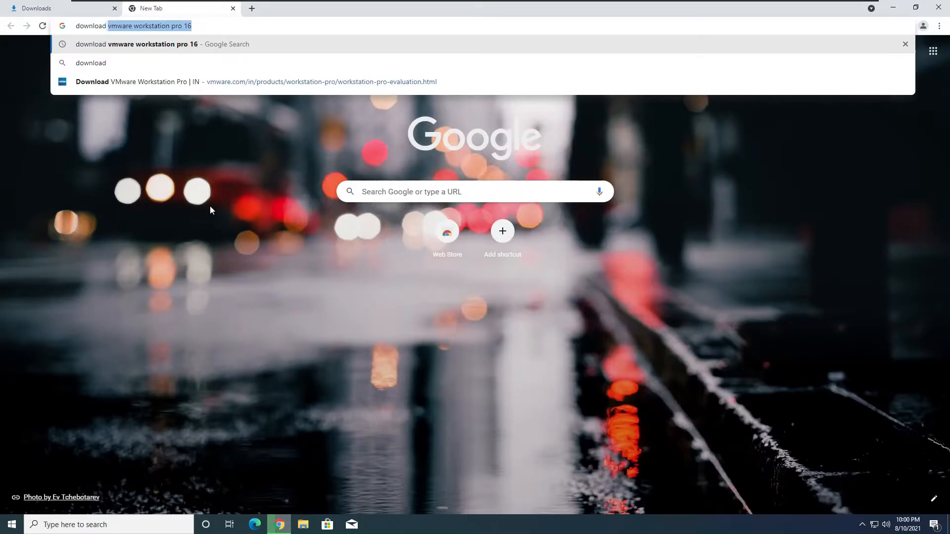
{"action": "type", "text": "ubuntu"}
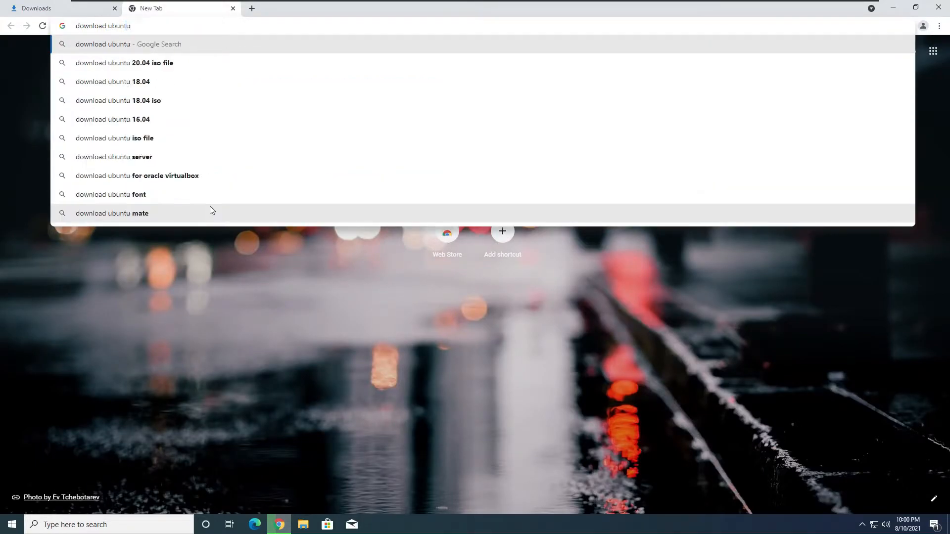
{"action": "type", "text": " lts"}
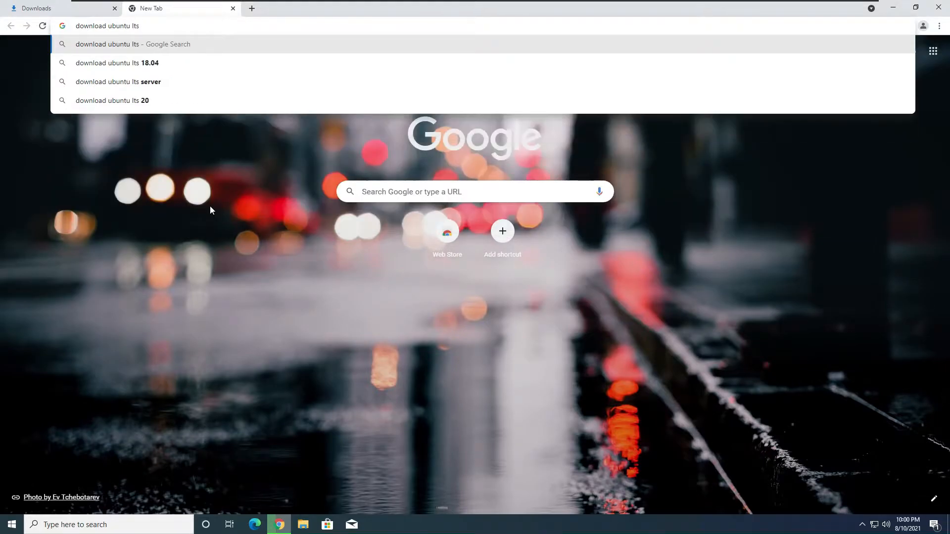
{"action": "key", "text": "Return"}
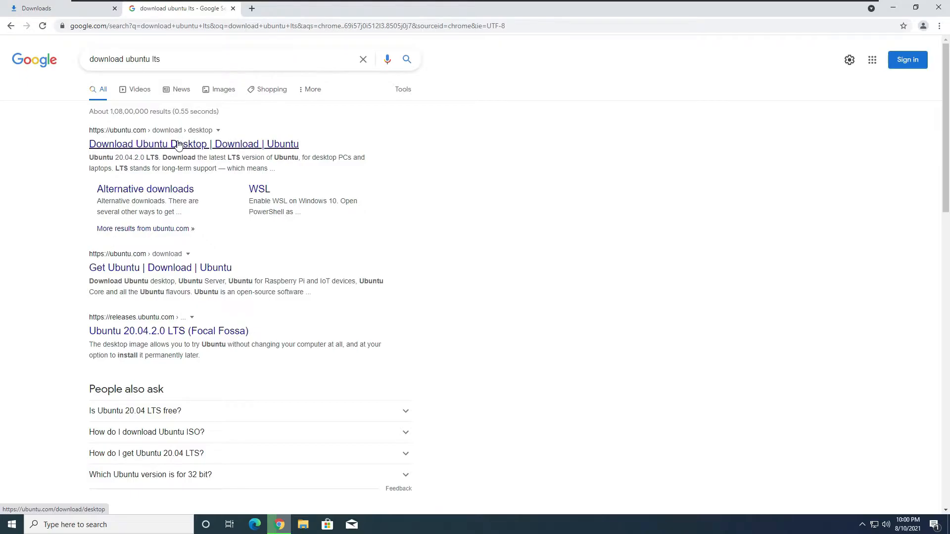
{"action": "left_click", "coordinate": [201, 147]}
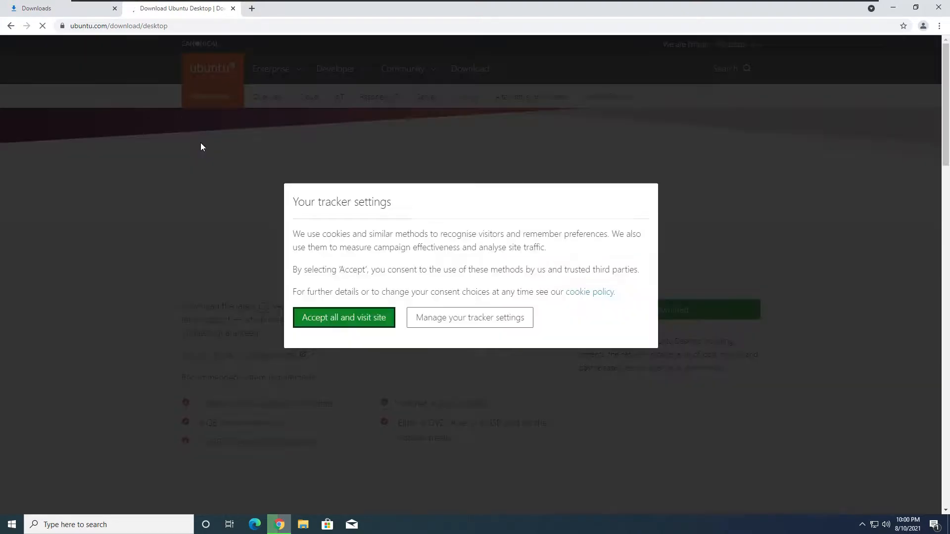
Step: Accept the site's trackers, download Ubuntu 20.04.2.0 LTS, and close the Ubuntu page to return to the downloads list
{"action": "left_click", "coordinate": [334, 333]}
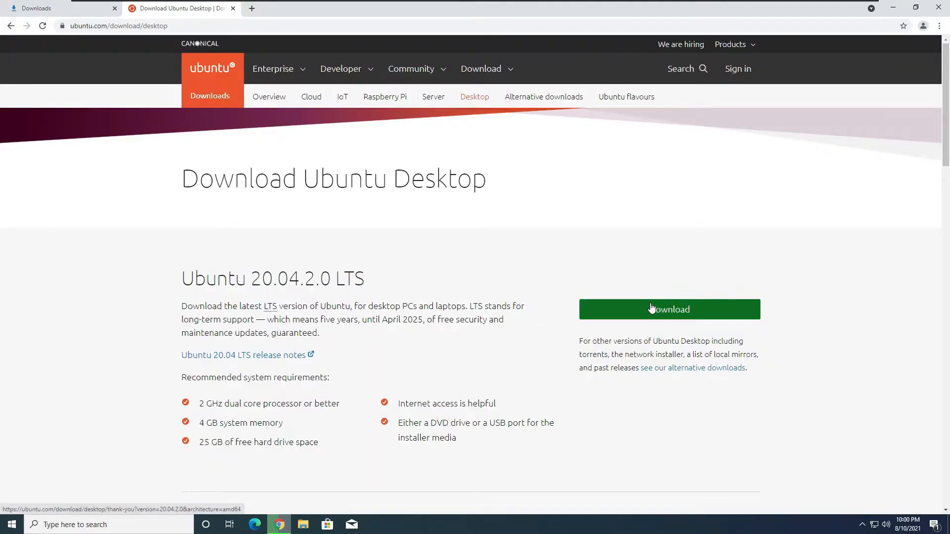
{"action": "left_click", "coordinate": [650, 303]}
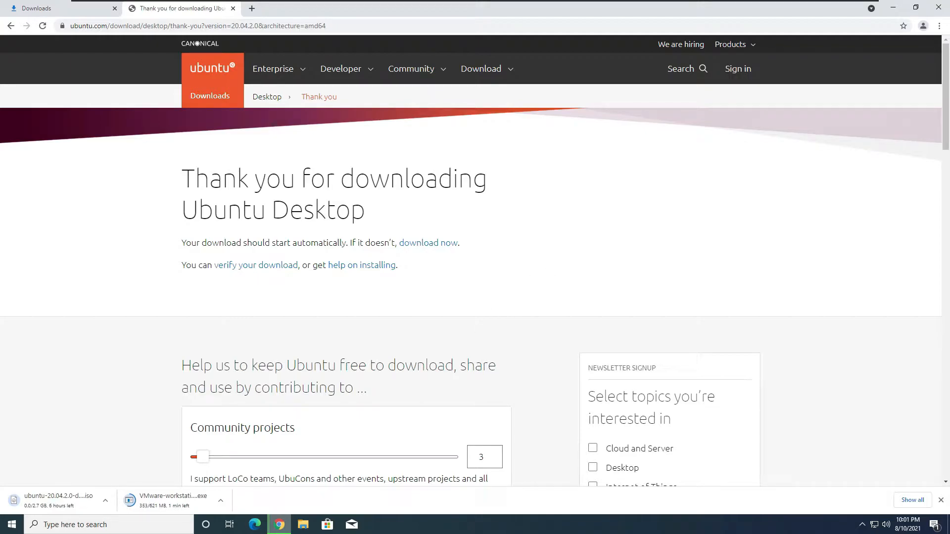
{"action": "left_click", "coordinate": [54, 10]}
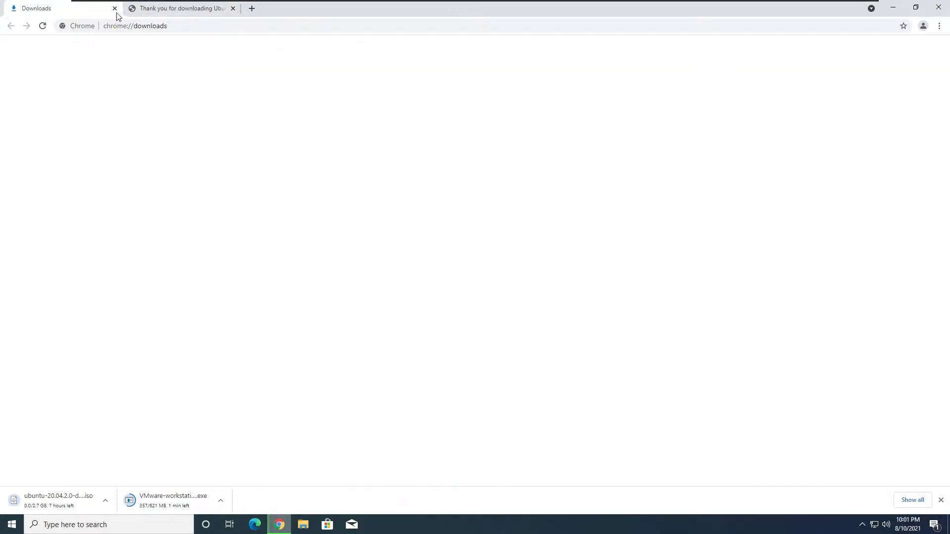
{"action": "left_click", "coordinate": [237, 11]}
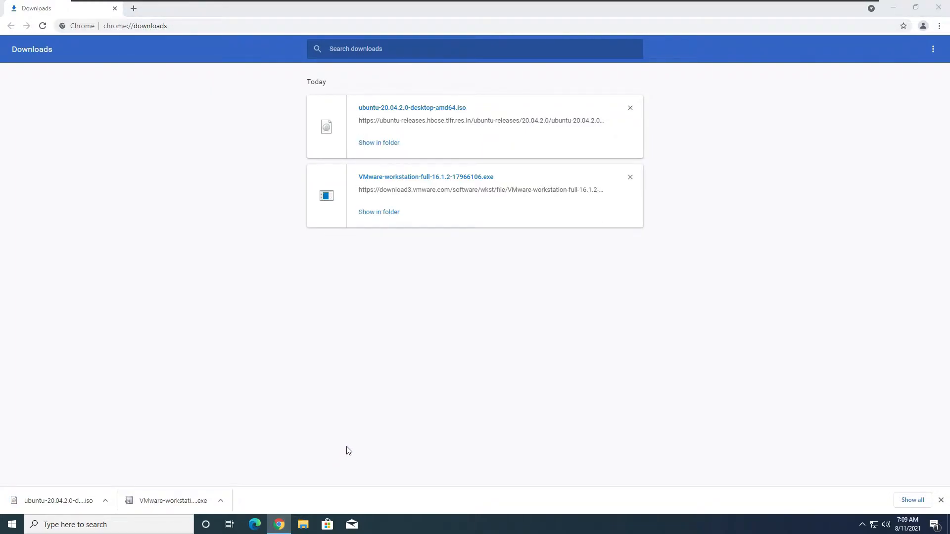
Step: Run the downloaded VMware-workstation-full-16.1.2-17966106.exe installer, allow it to make changes to the device, and close the browser
{"action": "left_click", "coordinate": [349, 451]}
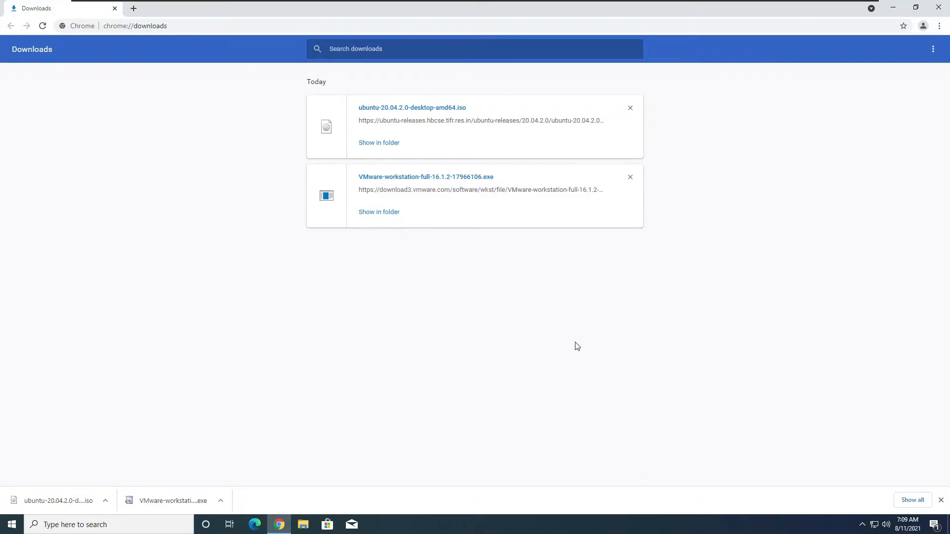
{"action": "left_click", "coordinate": [443, 177]}
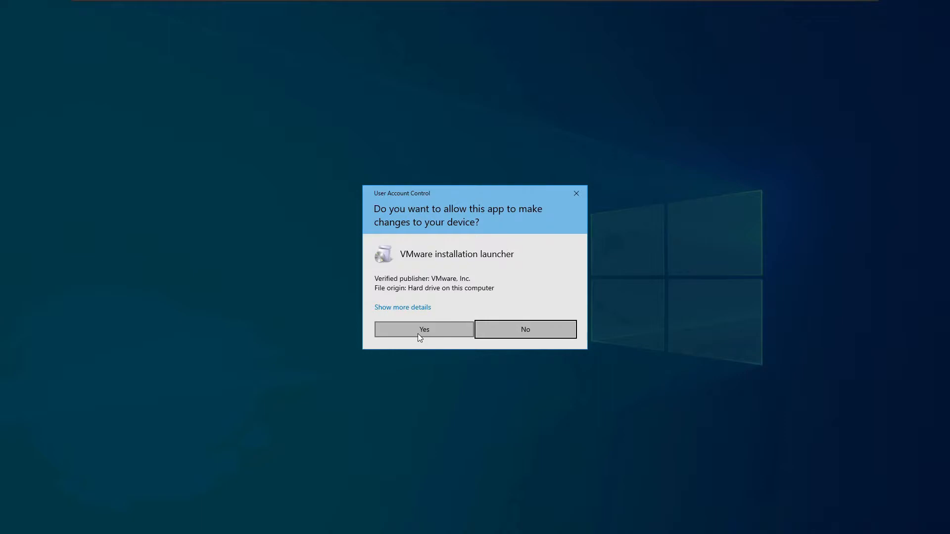
{"action": "left_click", "coordinate": [417, 333]}
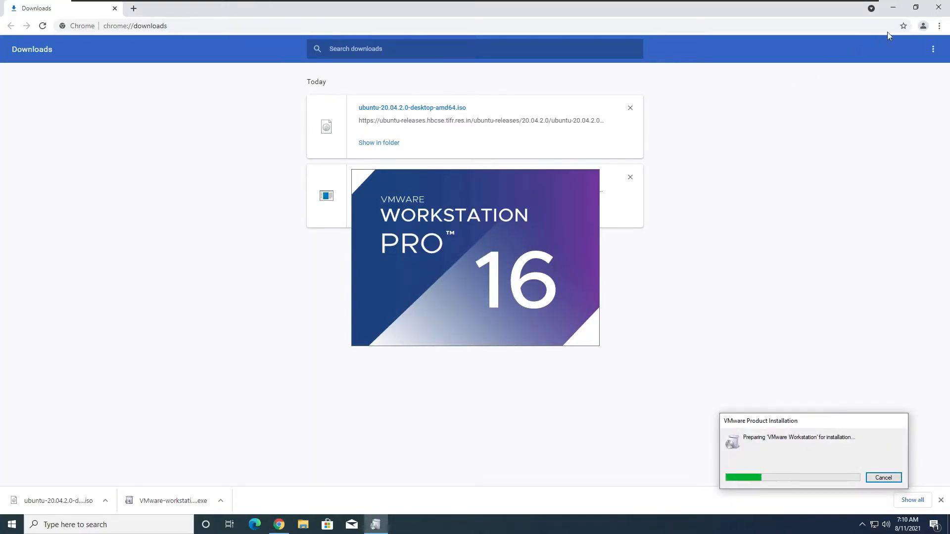
{"action": "left_click", "coordinate": [931, 8]}
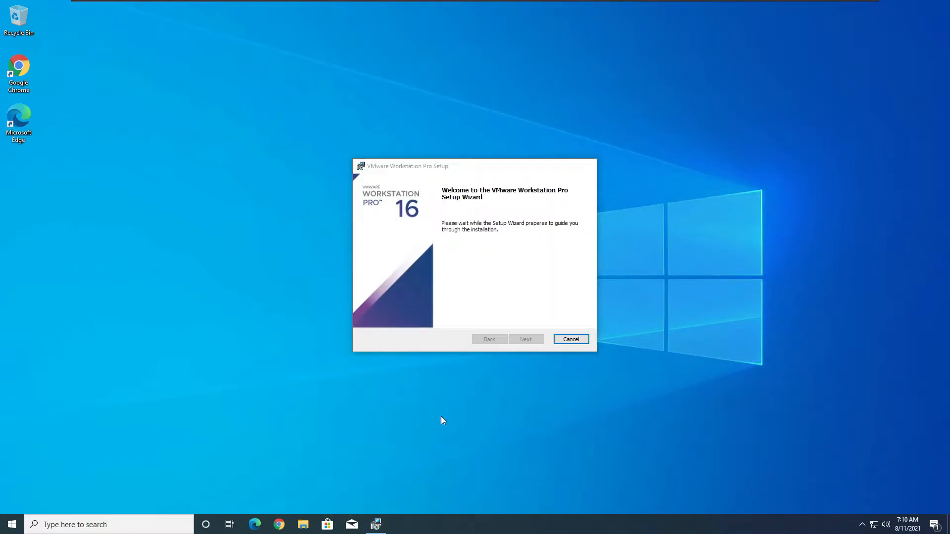
Step: Start the VMware Workstation Pro setup, accept the license agreement, and keep the default install location and custom setup options
{"action": "left_click", "coordinate": [532, 341]}
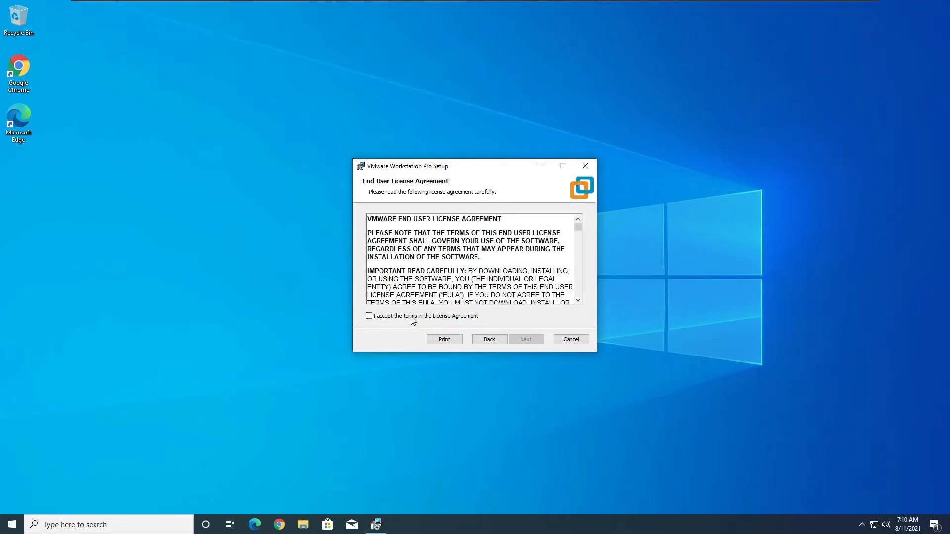
{"action": "left_click", "coordinate": [411, 318]}
{"action": "left_click", "coordinate": [520, 338]}
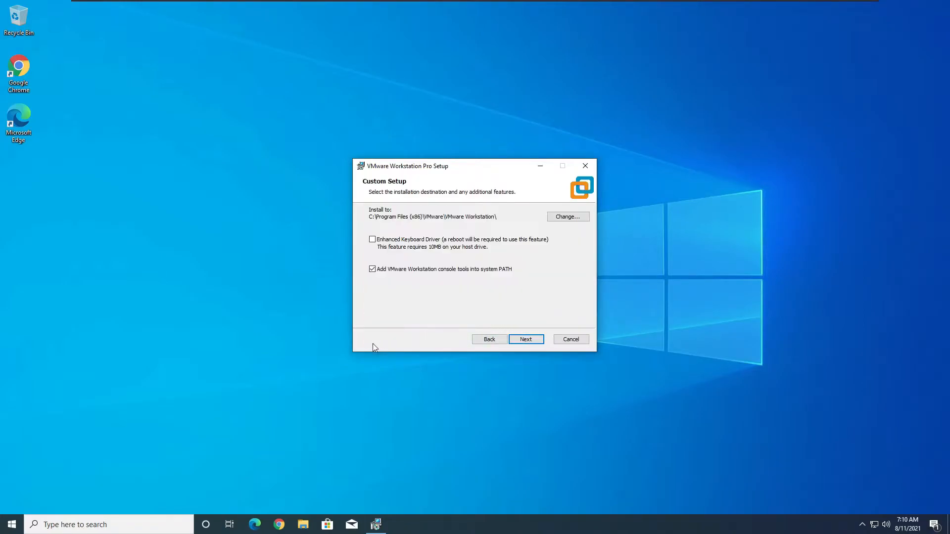
{"action": "left_click", "coordinate": [525, 340]}
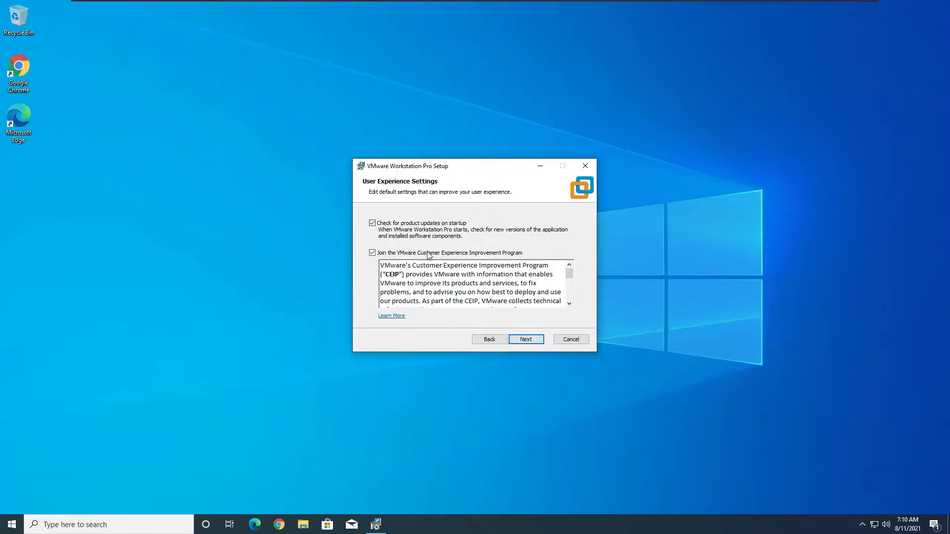
Step: Opt out of the VMware Customer Experience Improvement Program, keep the remaining setup defaults, and start the installation
{"action": "left_click", "coordinate": [428, 254]}
{"action": "left_click", "coordinate": [523, 342]}
{"action": "left_click", "coordinate": [525, 339]}
{"action": "left_click", "coordinate": [523, 340]}
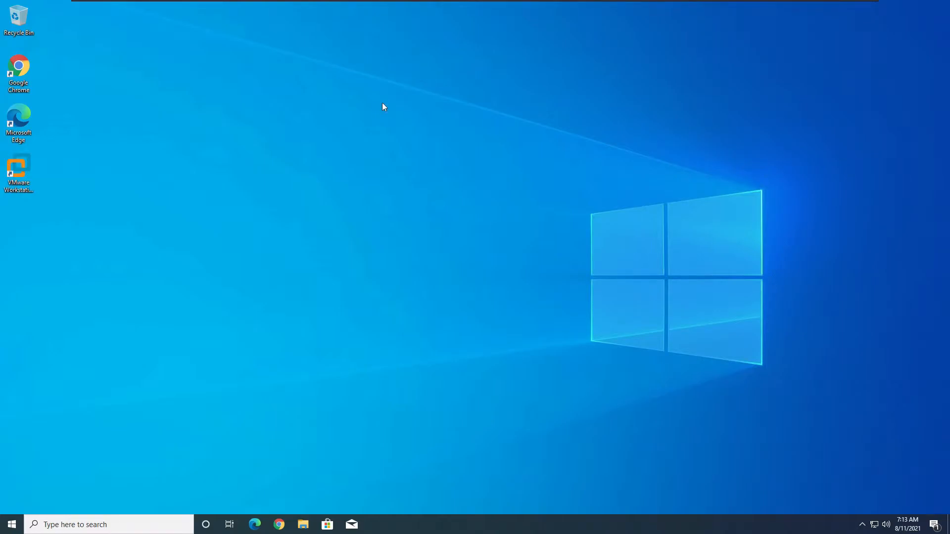
Step: Launch VMware Workstation Pro from its desktop shortcut
{"action": "left_click", "coordinate": [5, 177]}
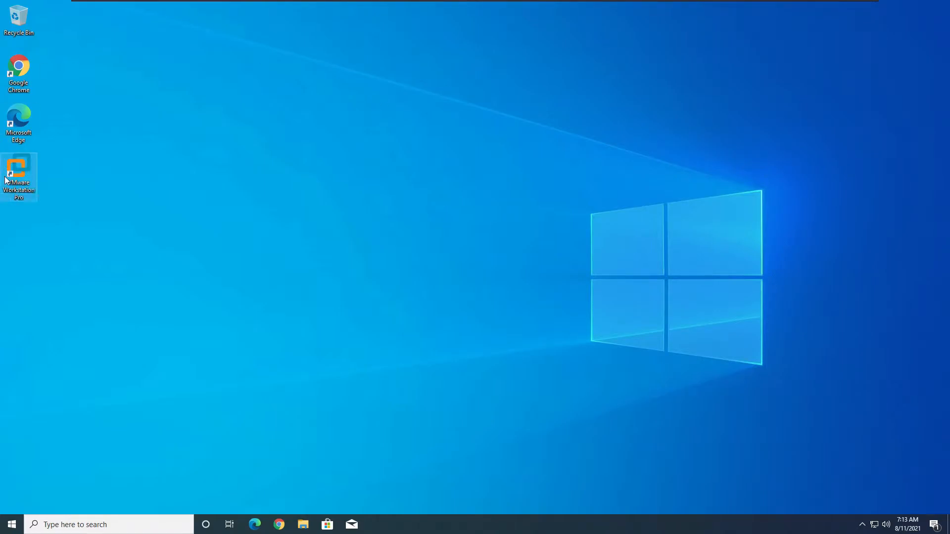
{"action": "left_click", "coordinate": [141, 180]}
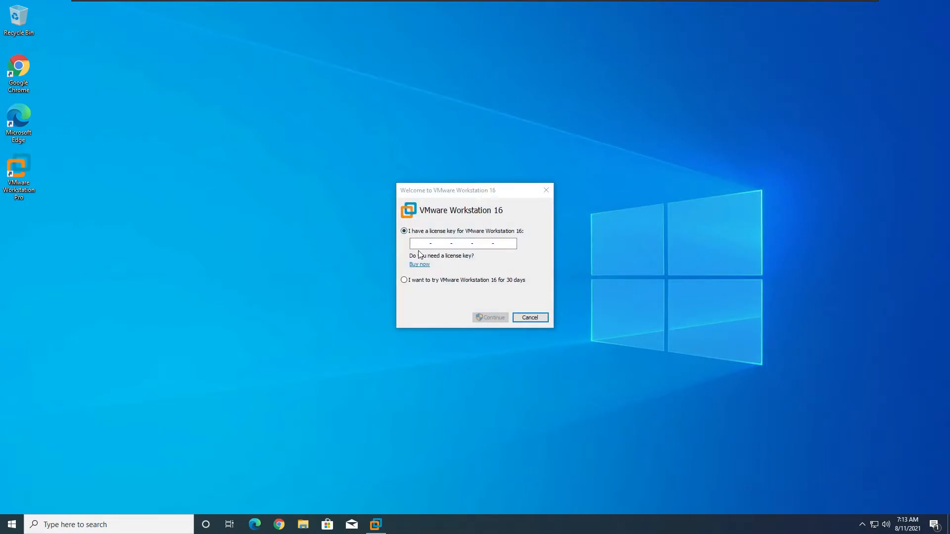
{"action": "right_click", "coordinate": [250, 235]}
{"action": "left_click", "coordinate": [230, 242]}
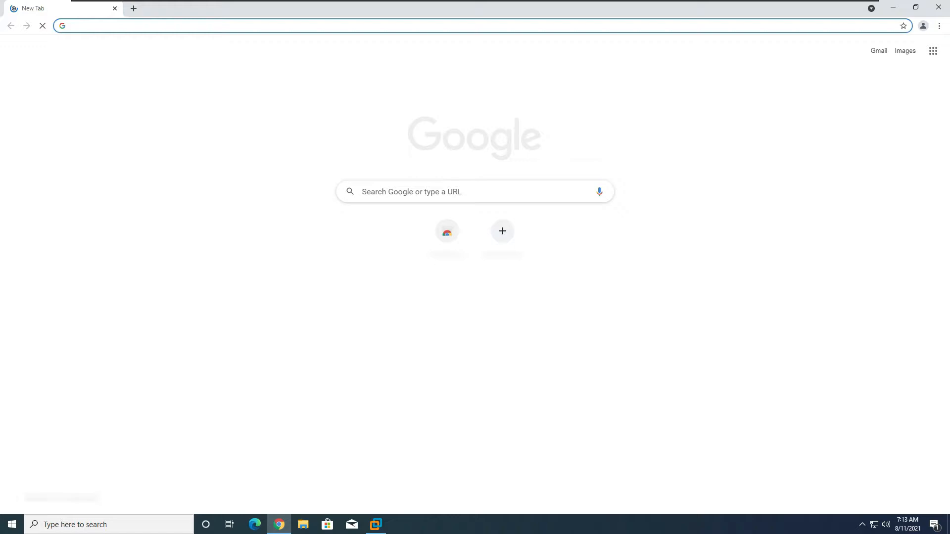
Step: Switch to Chrome, search for "vmware workstation pro 16 key" and open the GitHub Gist result
{"action": "type", "text": "vmware w"}
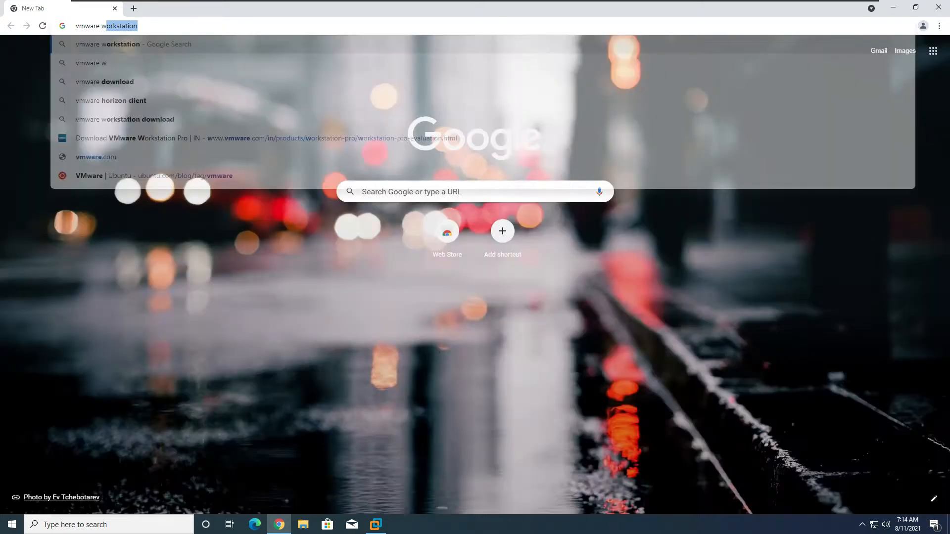
{"action": "type", "text": "o"}
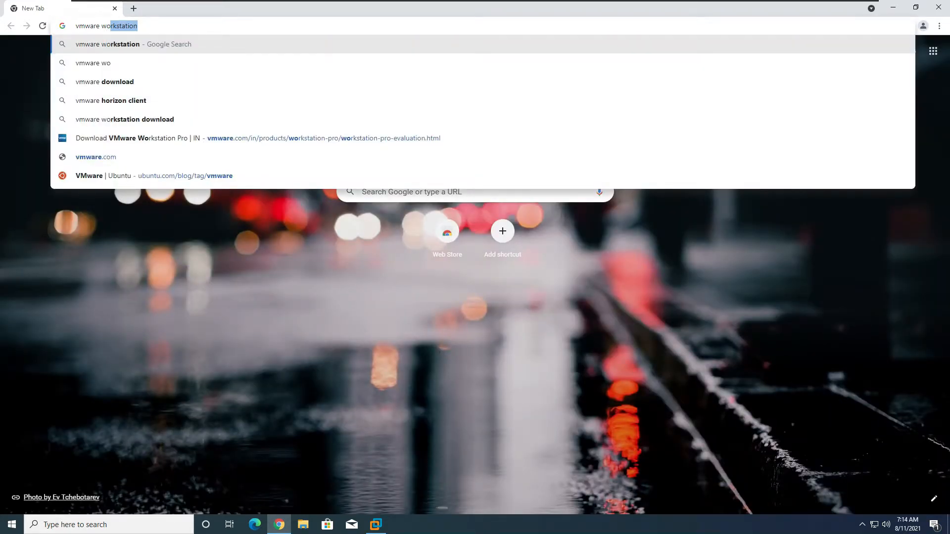
{"action": "type", "text": "rkstation pro 16"}
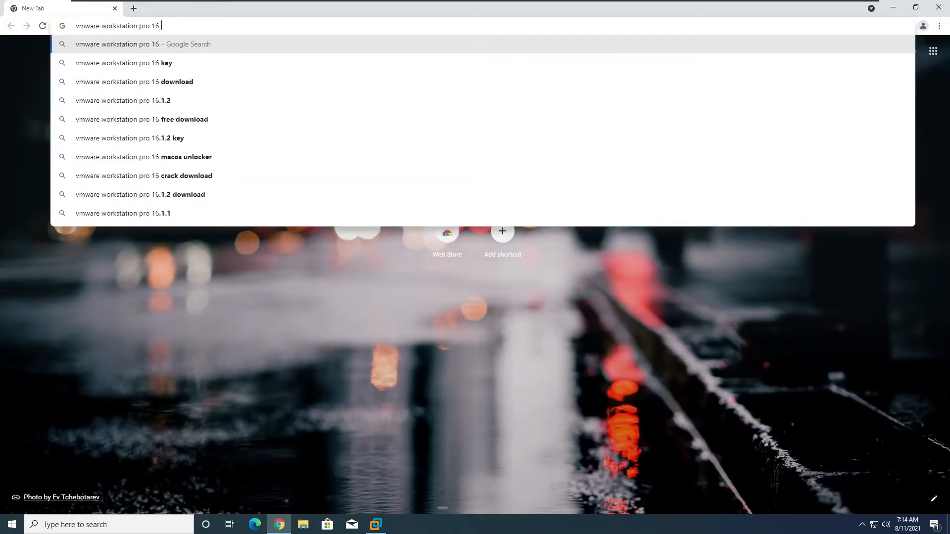
{"action": "key", "text": "Down"}
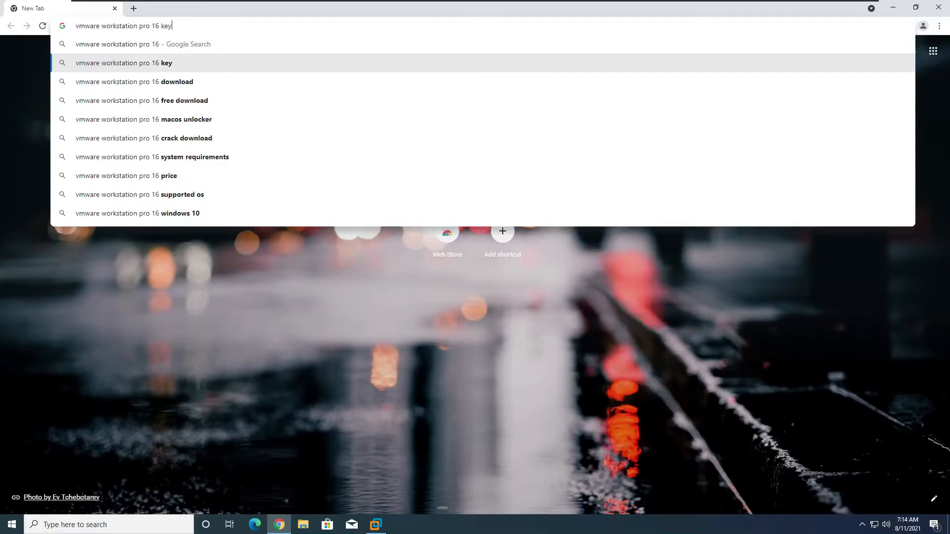
{"action": "key", "text": "Return"}
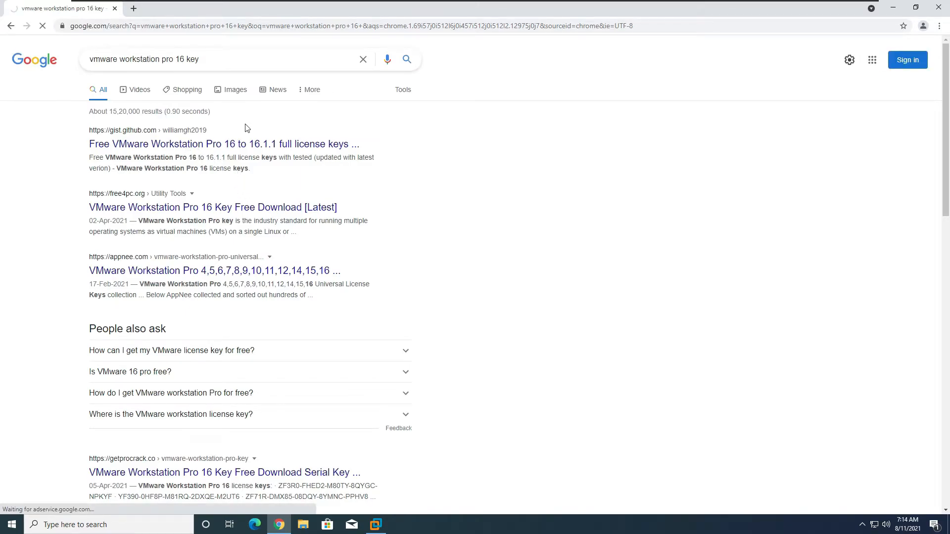
{"action": "left_click", "coordinate": [233, 132]}
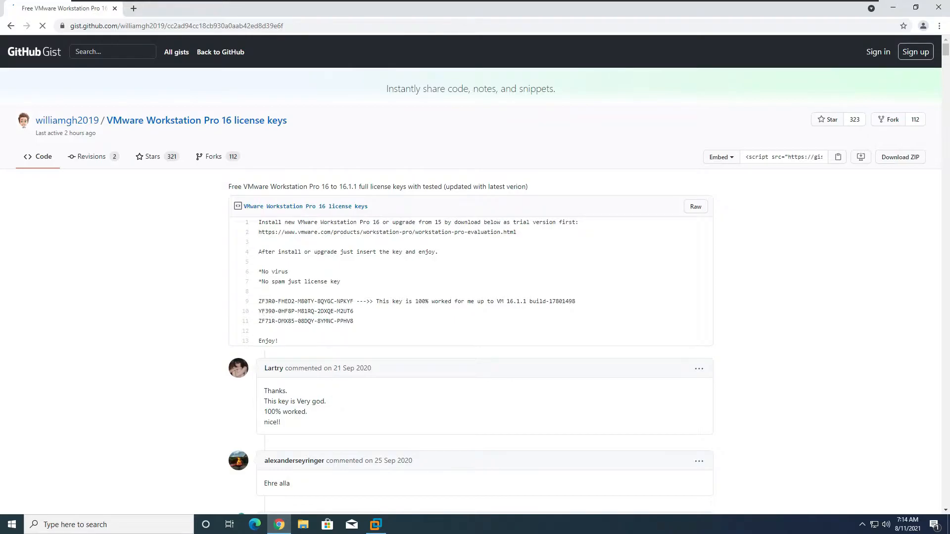
Step: Copy the second license key listed in the gist, enter it in the VMware Workstation 16 welcome dialog, and finish the activation
{"action": "left_click_drag", "start_coordinate": [258, 311], "coordinate": [353, 311]}
{"action": "right_click", "coordinate": [284, 314]}
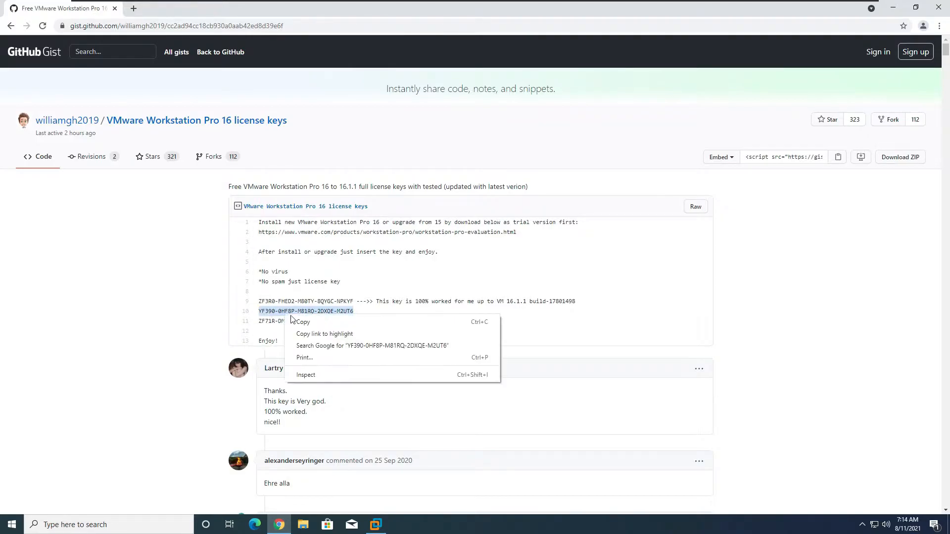
{"action": "left_click", "coordinate": [300, 322]}
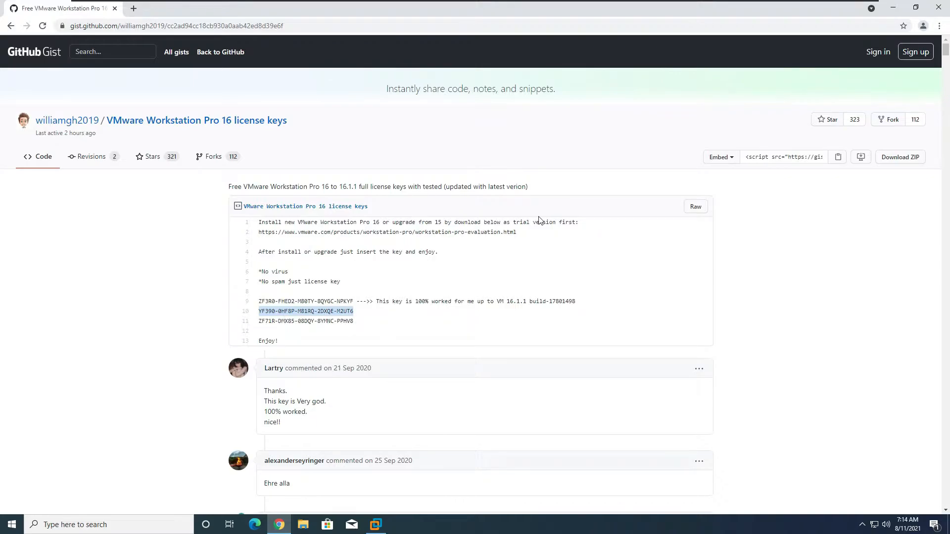
{"action": "left_click", "coordinate": [892, 8]}
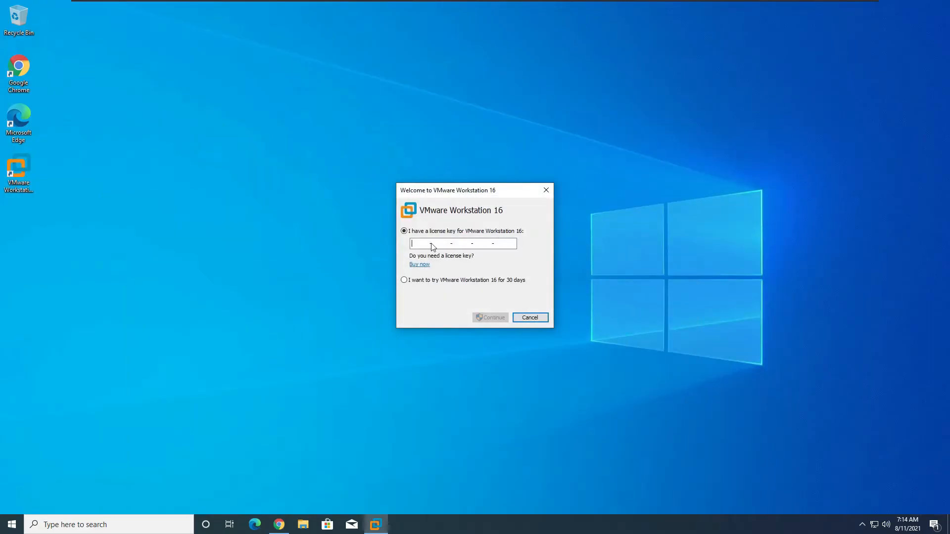
{"action": "key", "text": "ctrl+v"}
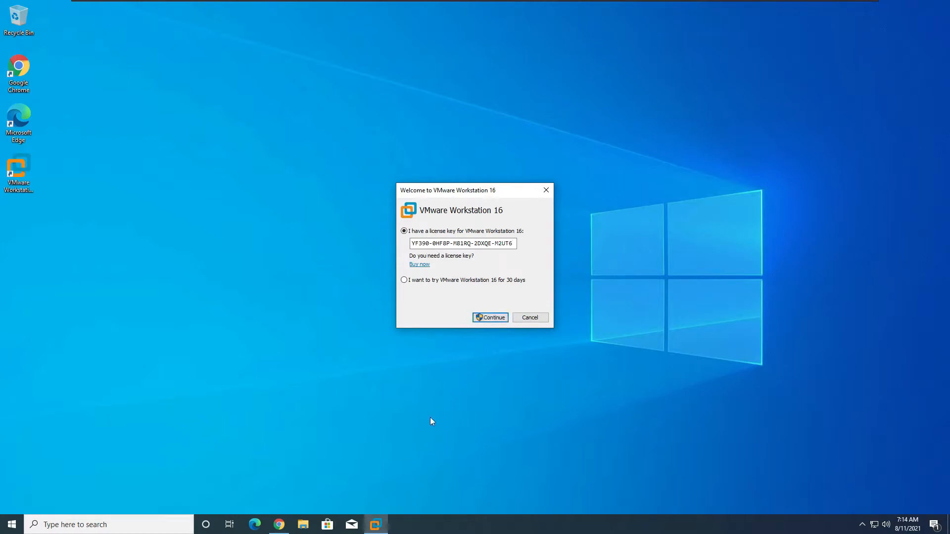
{"action": "left_click", "coordinate": [489, 317]}
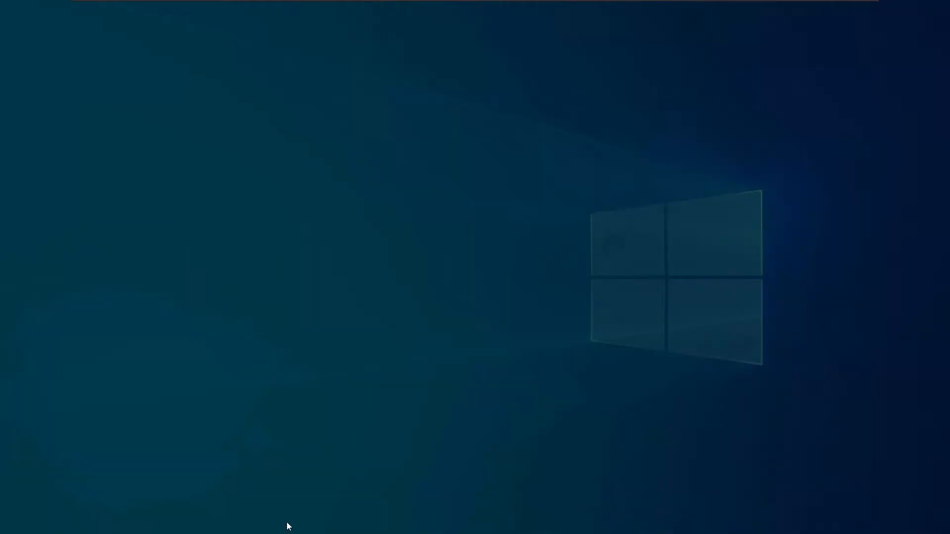
{"action": "left_click", "coordinate": [443, 337]}
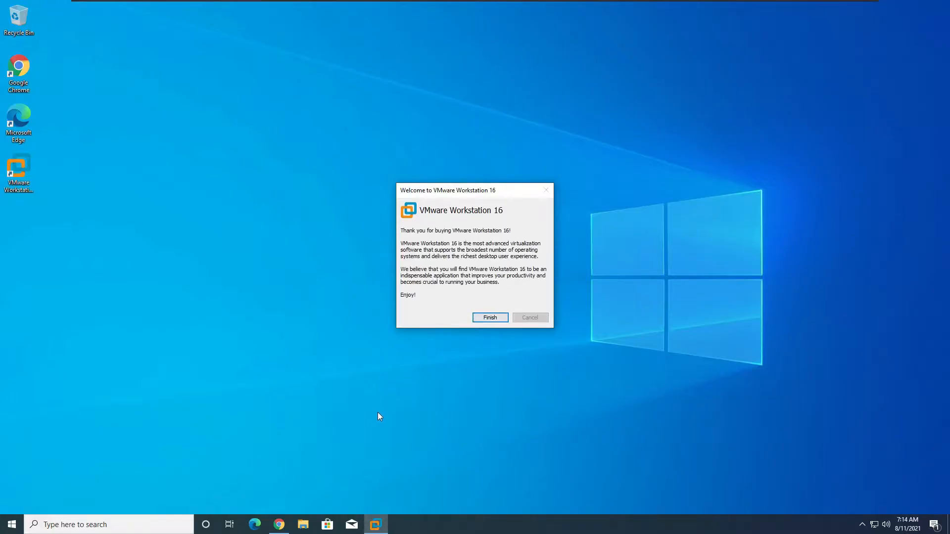
{"action": "left_click", "coordinate": [478, 321]}
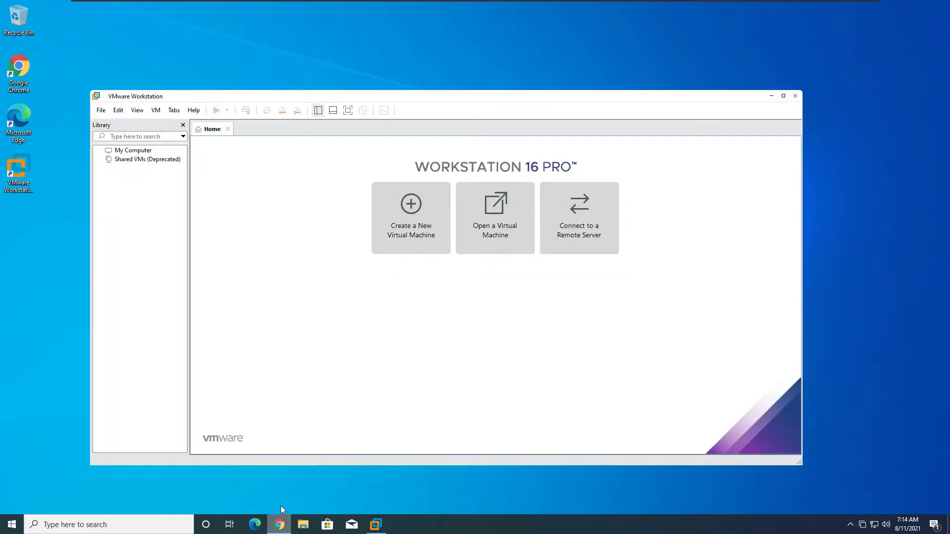
Step: Close the Chrome window and maximize the VMware Workstation window
{"action": "right_click", "coordinate": [271, 516]}
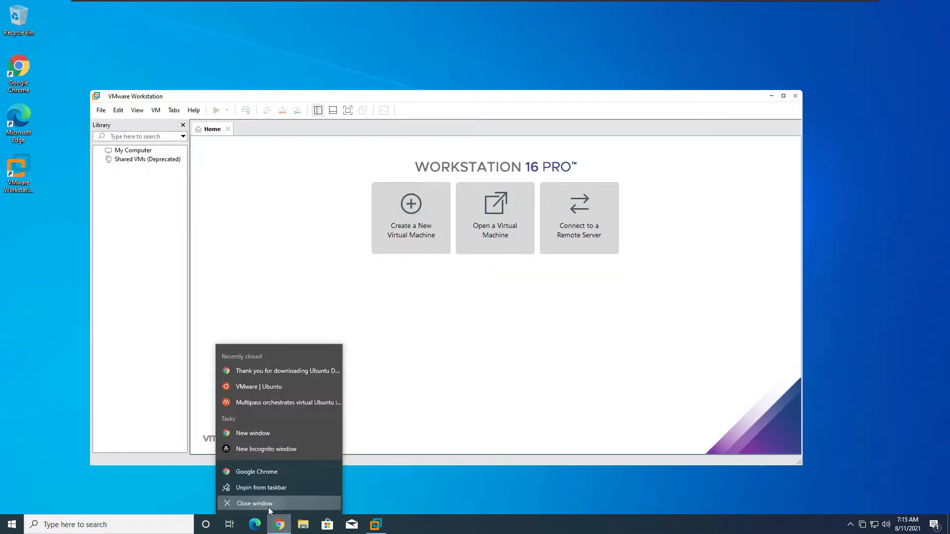
{"action": "left_click", "coordinate": [268, 506]}
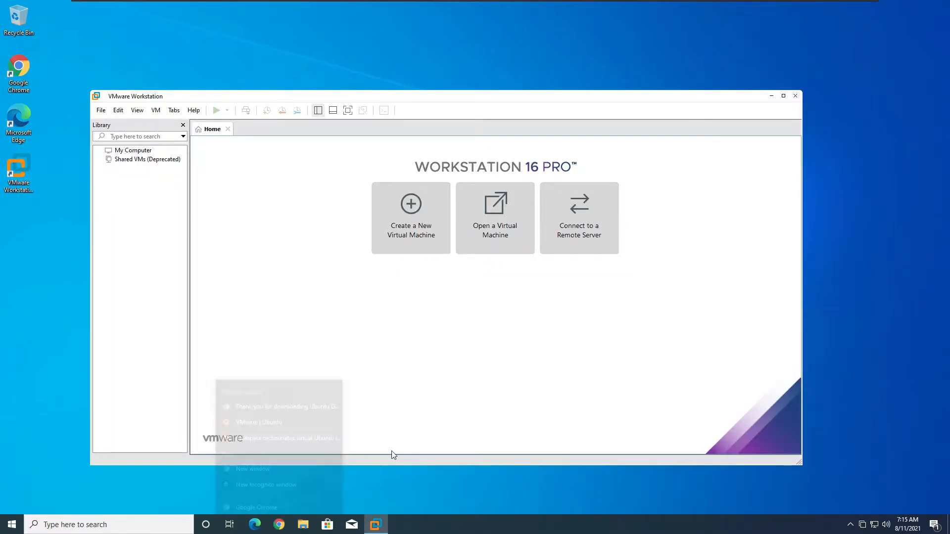
{"action": "left_click", "coordinate": [779, 99]}
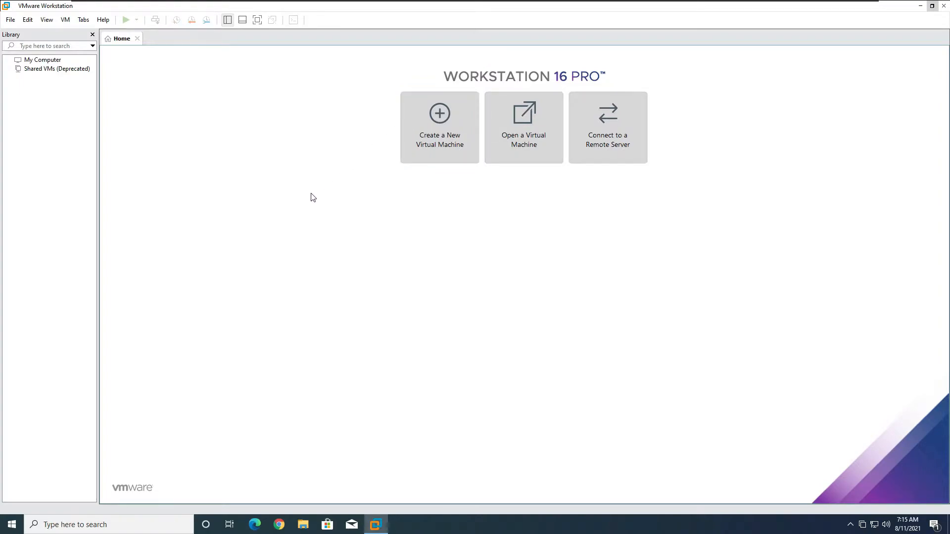
Step: Start a new virtual machine with the Typical configuration and use the ubuntu-20.04.2.0-desktop-amd64 image from Downloads as its installer disc image
{"action": "left_click", "coordinate": [410, 129]}
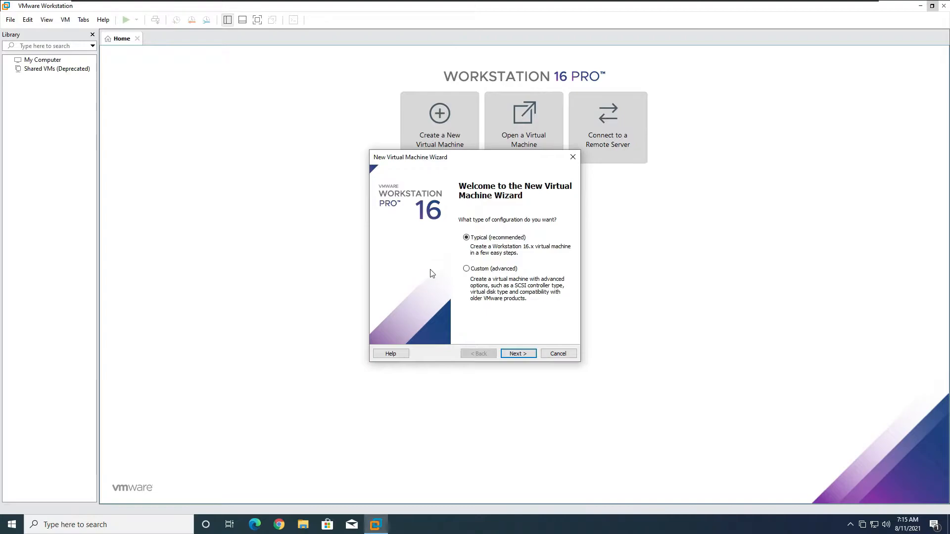
{"action": "left_click", "coordinate": [507, 355]}
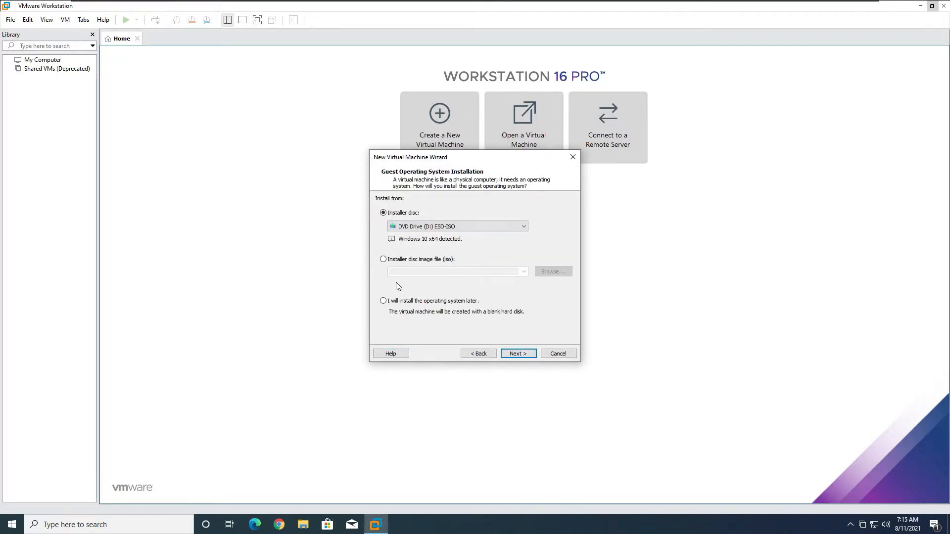
{"action": "left_click", "coordinate": [383, 260]}
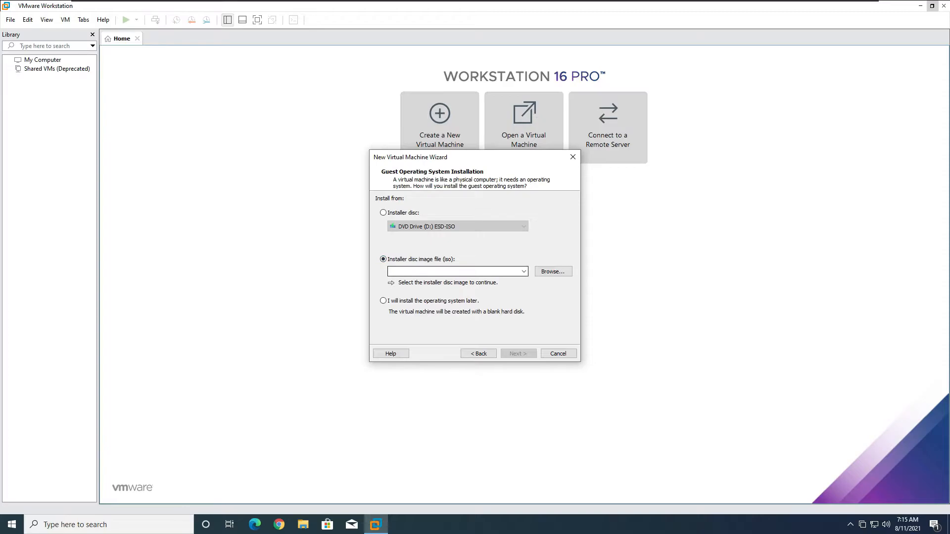
{"action": "left_click", "coordinate": [543, 273]}
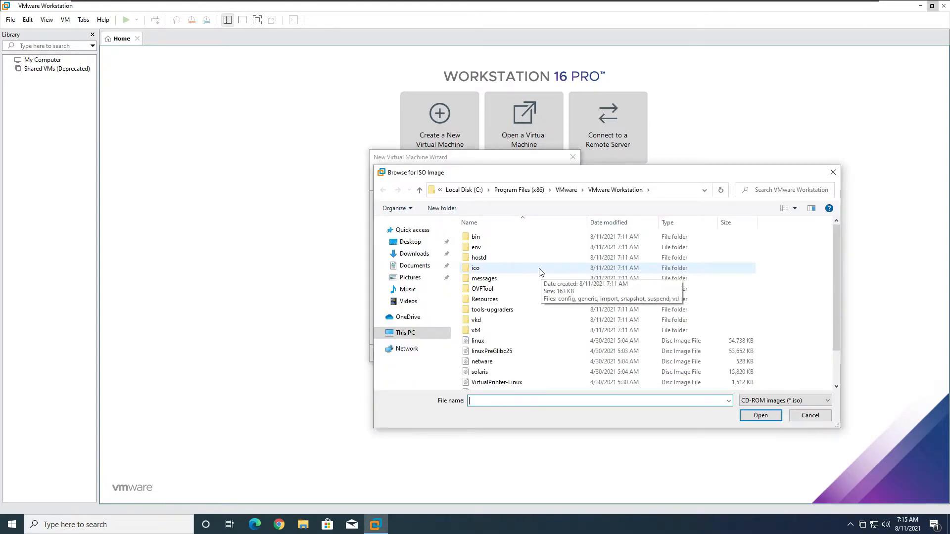
{"action": "left_click", "coordinate": [415, 255]}
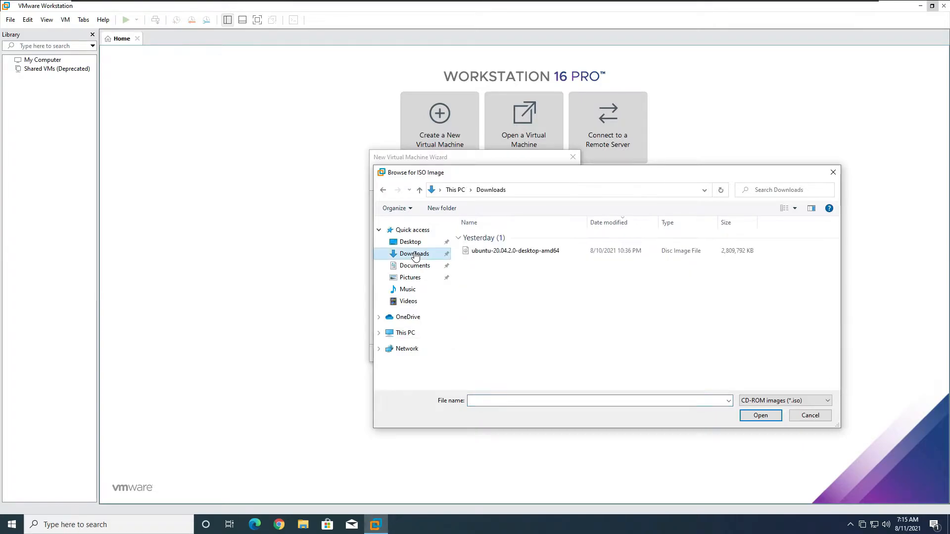
{"action": "left_click", "coordinate": [490, 252]}
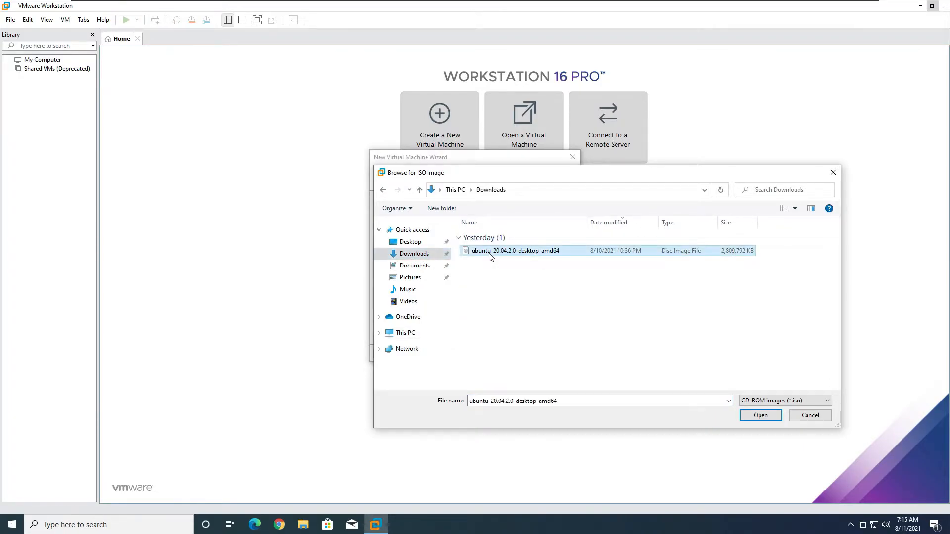
{"action": "left_click", "coordinate": [747, 416]}
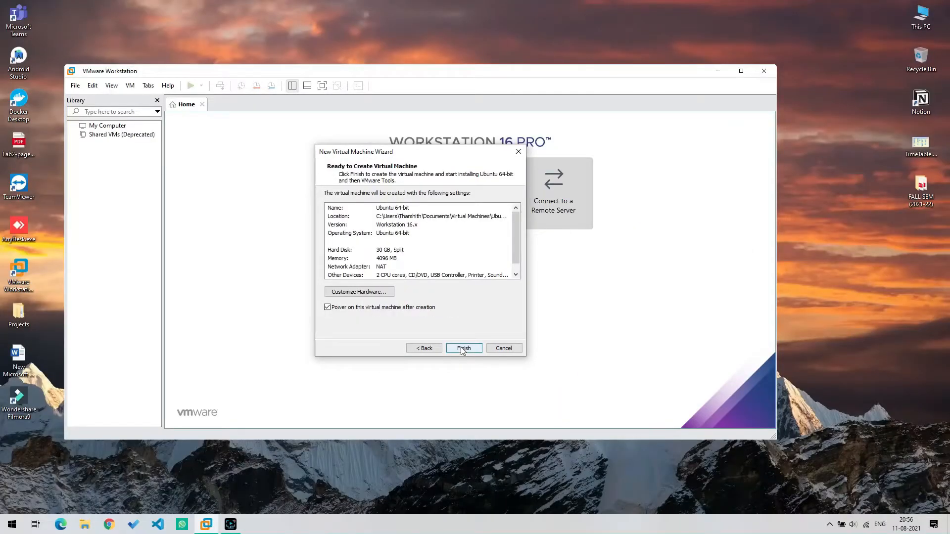
Step: Create and power on the Ubuntu 64-bit virtual machine with a 30 GB split disk and 4096 MB memory, dismiss its notices, and maximize the window
{"action": "left_click", "coordinate": [463, 349]}
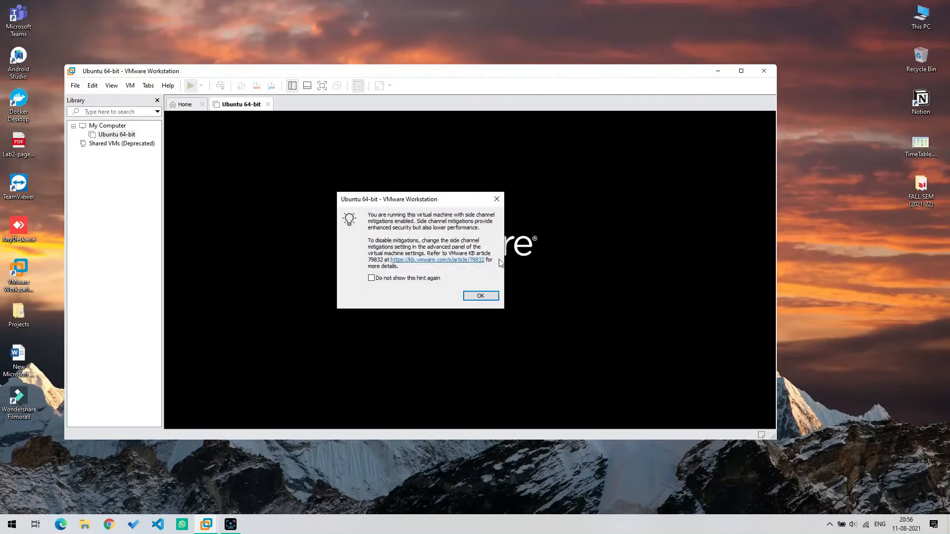
{"action": "left_click", "coordinate": [480, 296]}
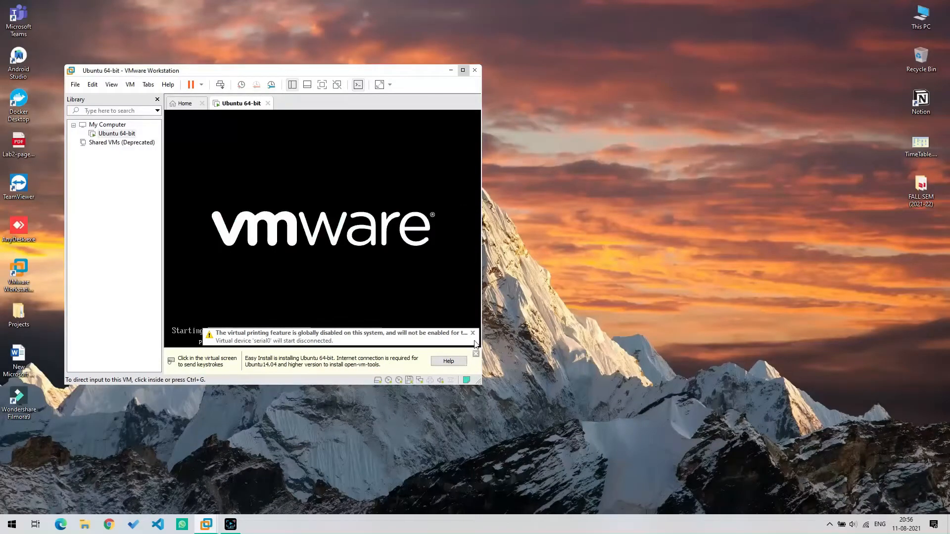
{"action": "left_click", "coordinate": [473, 332]}
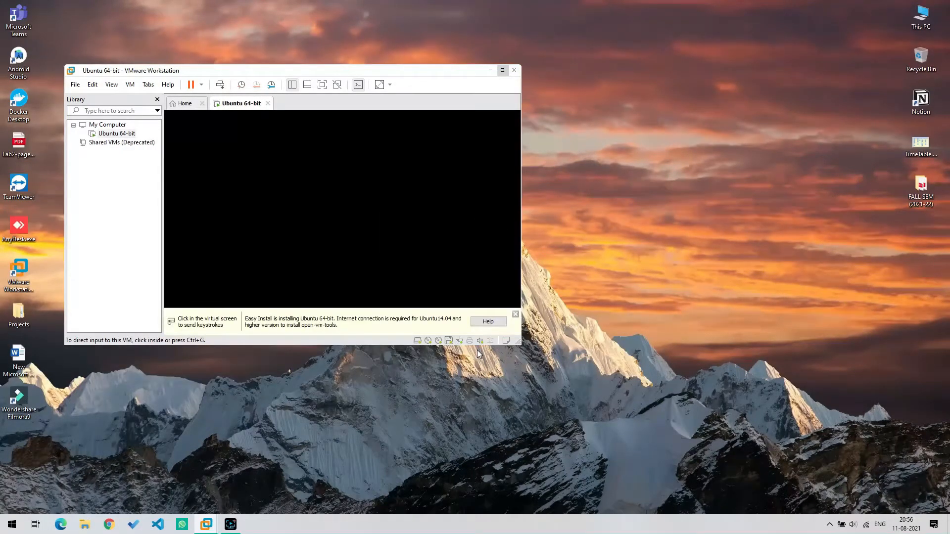
{"action": "left_click", "coordinate": [515, 314]}
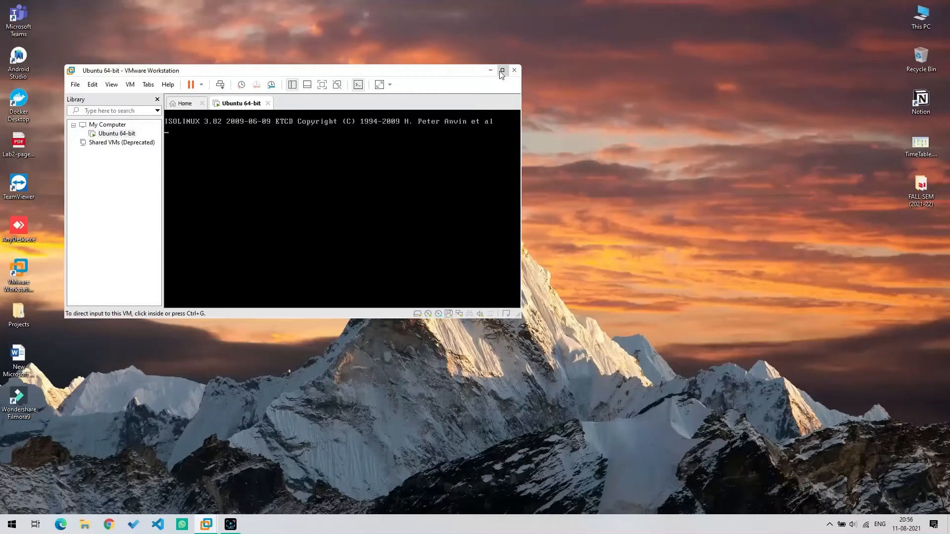
{"action": "left_click", "coordinate": [502, 70]}
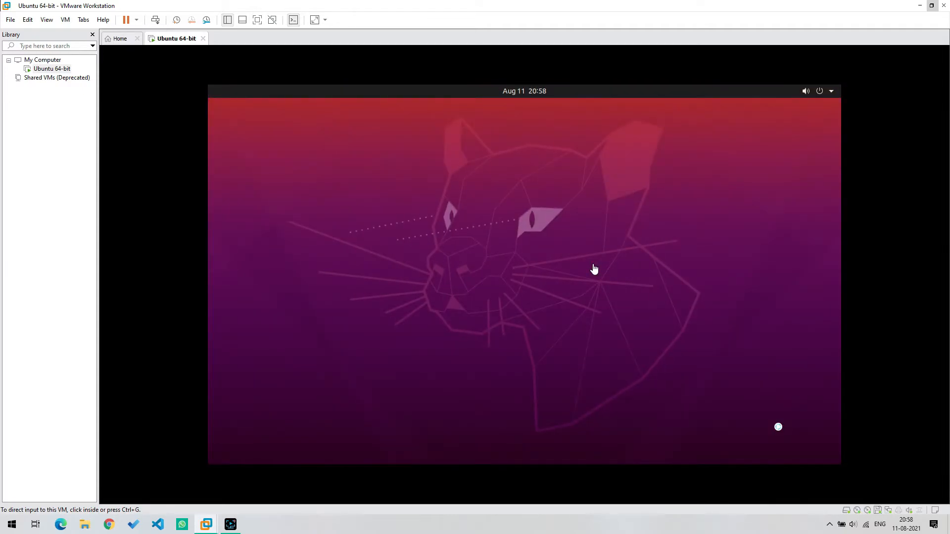
Step: Log in to the installed Ubuntu system by choosing the listed account and entering the account password
{"action": "left_click", "coordinate": [519, 220]}
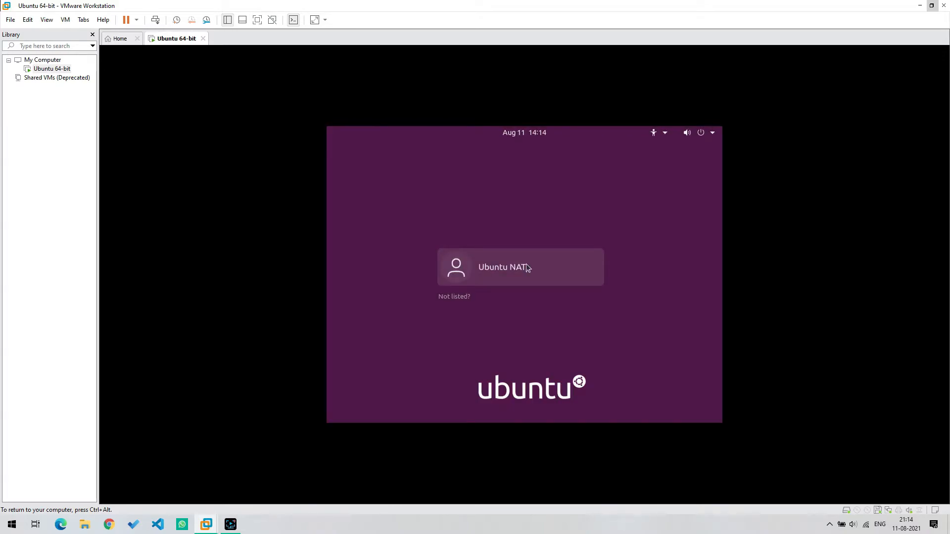
{"action": "left_click", "coordinate": [554, 277]}
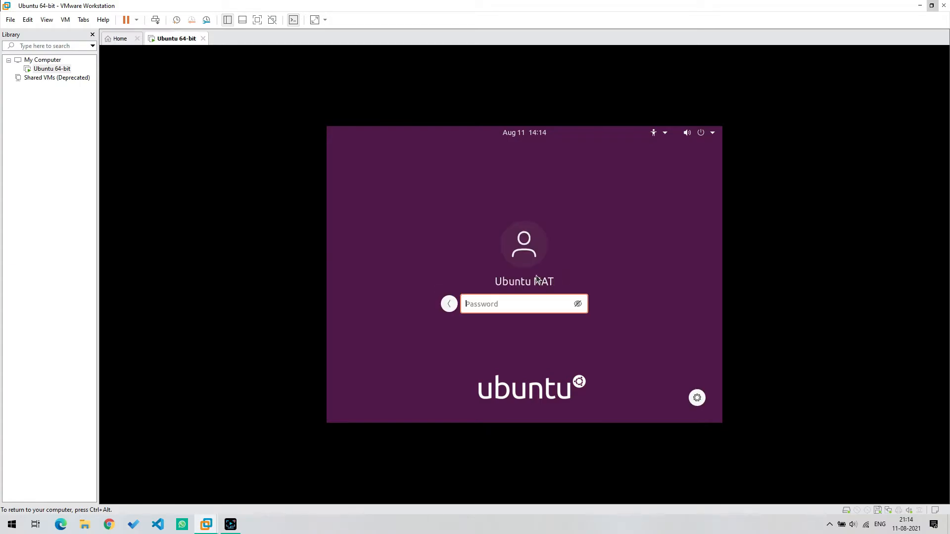
{"action": "type", "text": "****"}
{"action": "key", "text": "Return"}
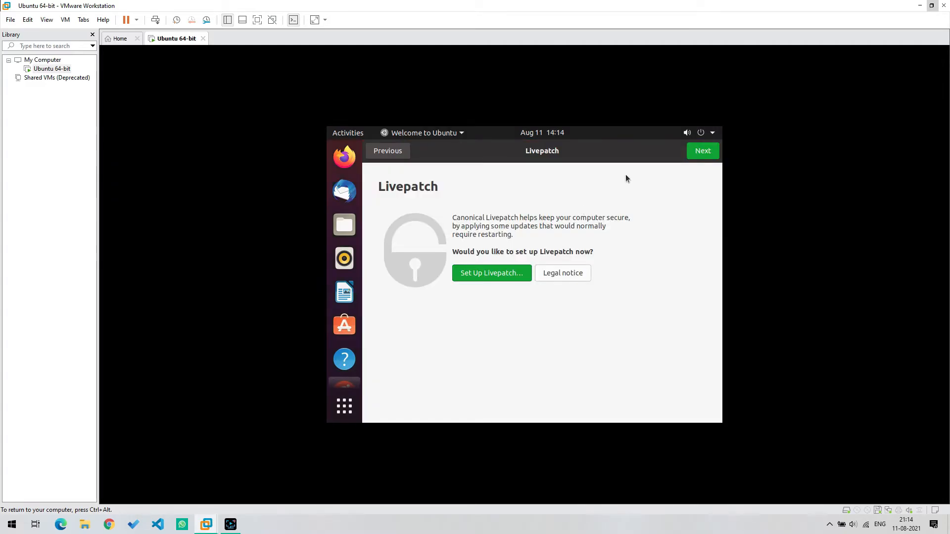
Step: Complete the Ubuntu welcome setup without setting up Livepatch, leaving Location Services off
{"action": "left_click", "coordinate": [705, 153]}
{"action": "left_click", "coordinate": [703, 151]}
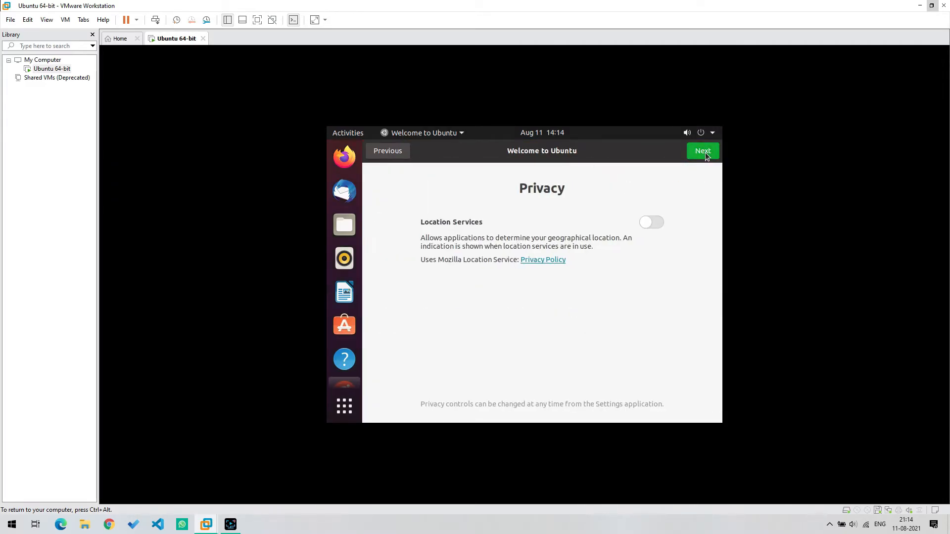
{"action": "left_click", "coordinate": [702, 152]}
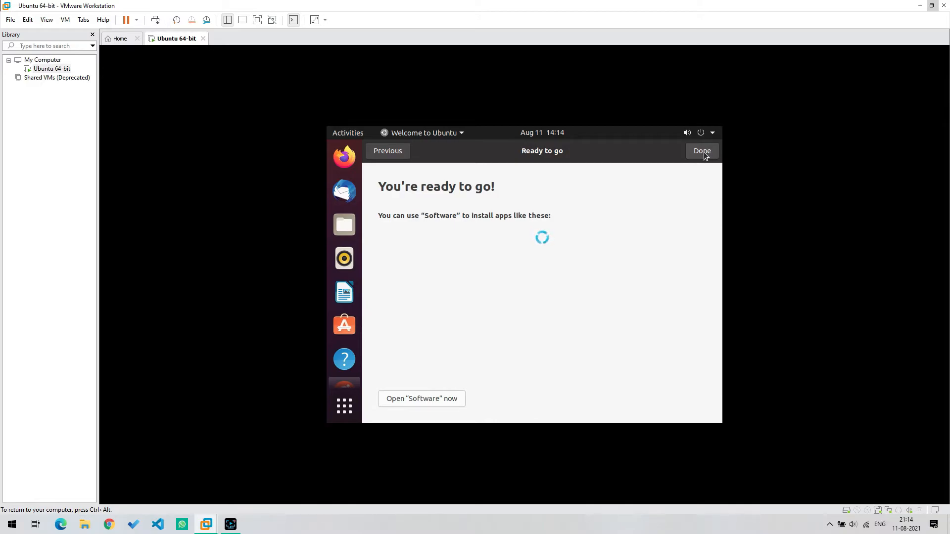
{"action": "left_click", "coordinate": [702, 152]}
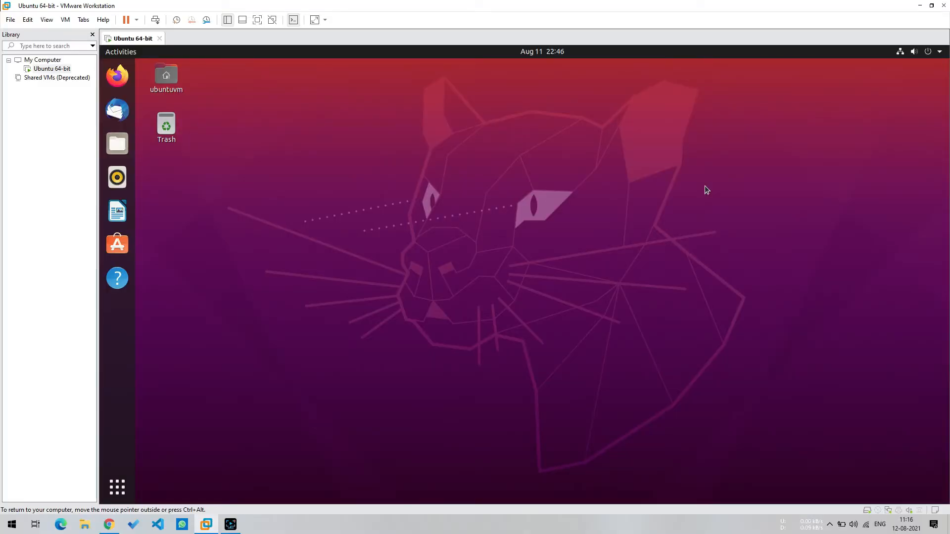
Step: Find Terminal among the Ubuntu applications, open it, and maximize its window
{"action": "left_click", "coordinate": [129, 476]}
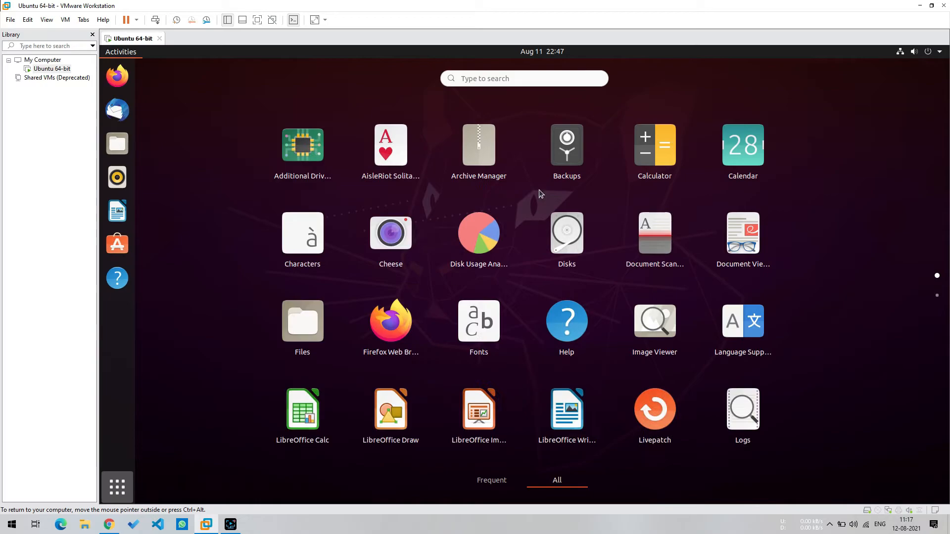
{"action": "left_click", "coordinate": [557, 81]}
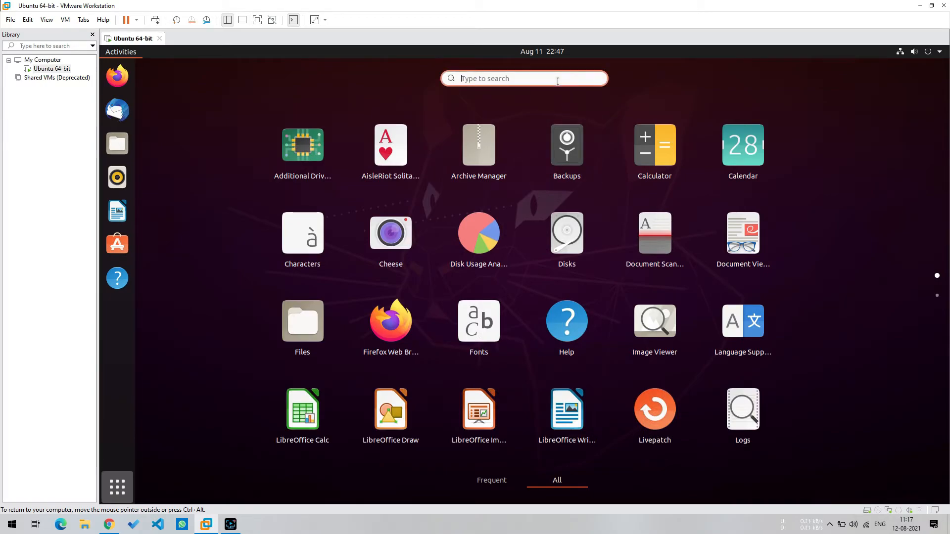
{"action": "type", "text": "terl"}
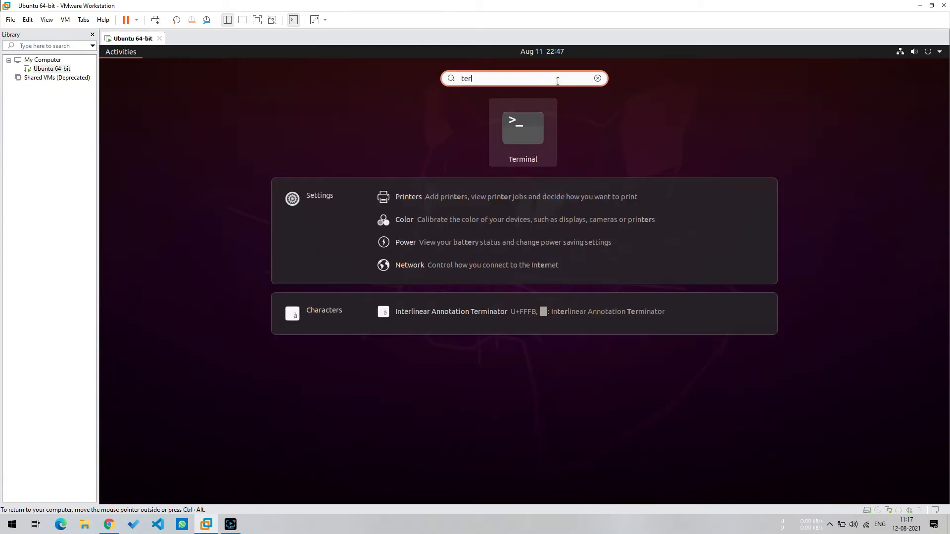
{"action": "left_click", "coordinate": [534, 131]}
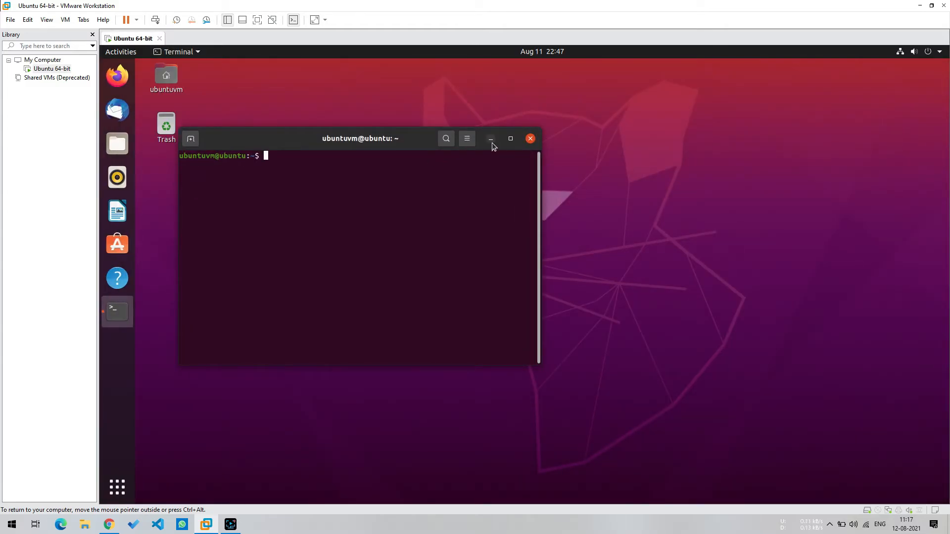
{"action": "left_click", "coordinate": [511, 139]}
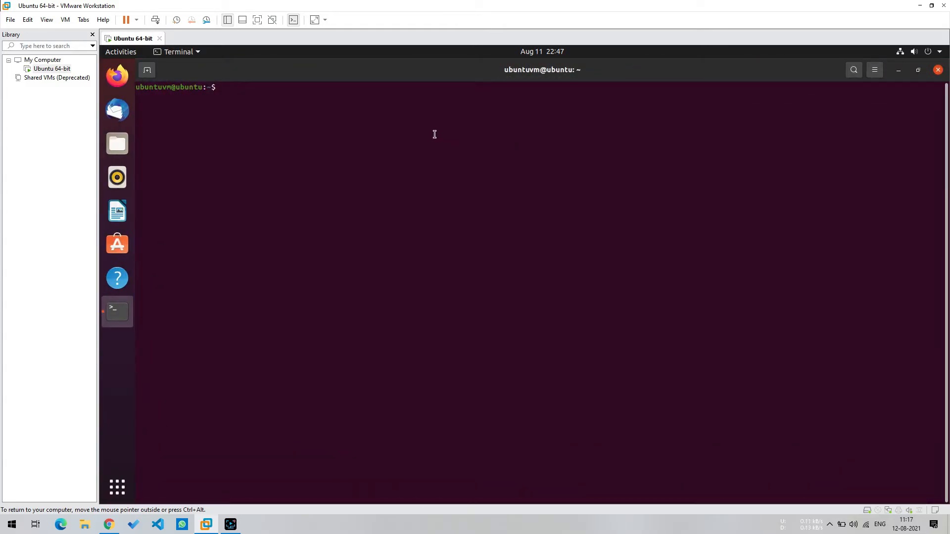
Step: Refresh the package lists by running "sudo apt update" and submitting the sudo password
{"action": "type", "text": "sudo apt update"}
{"action": "key", "text": "Return"}
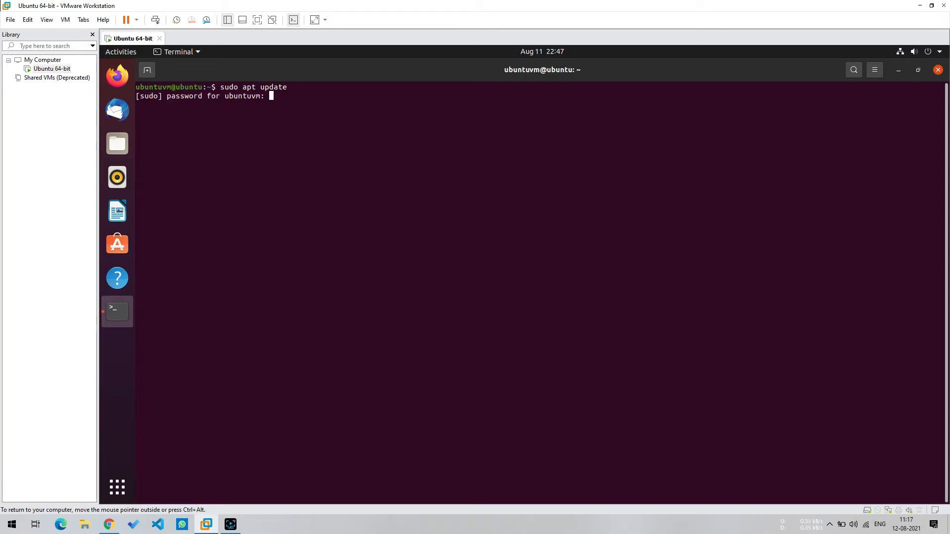
{"action": "key", "text": "Return"}
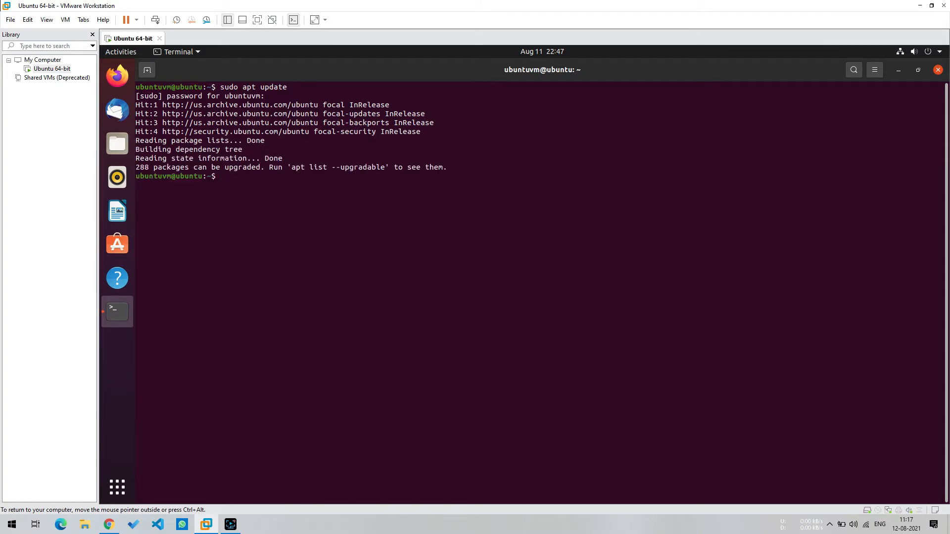
Step: List the network interfaces by running "ip addr" and copy the IPv4 address of ens33 without its prefix length
{"action": "type", "text": "ip addr"}
{"action": "key", "text": "Return"}
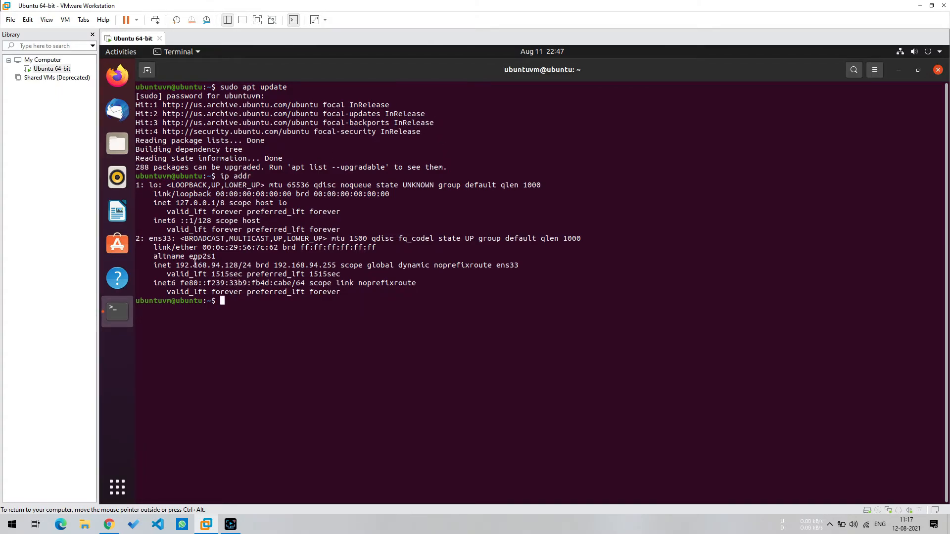
{"action": "left_click_drag", "start_coordinate": [175, 266], "coordinate": [238, 267]}
{"action": "right_click", "coordinate": [232, 270]}
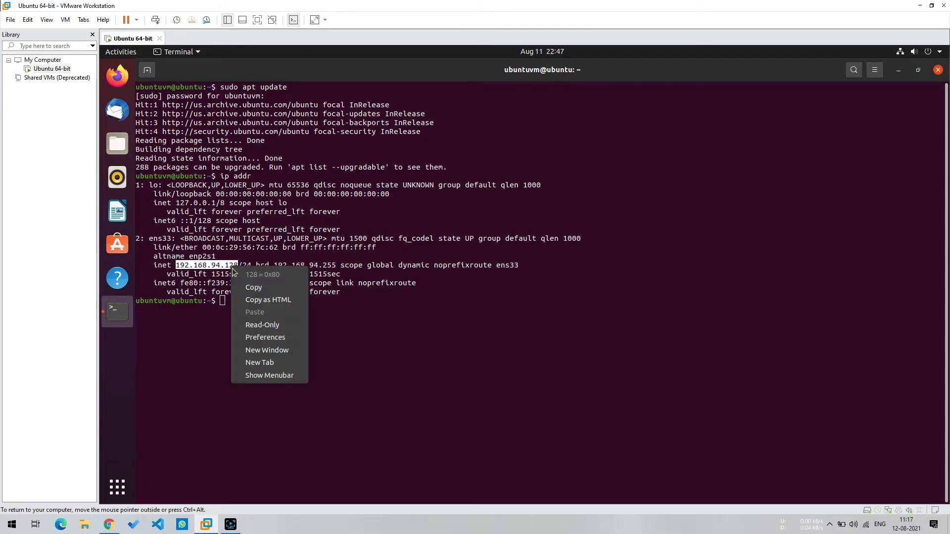
{"action": "left_click", "coordinate": [252, 287]}
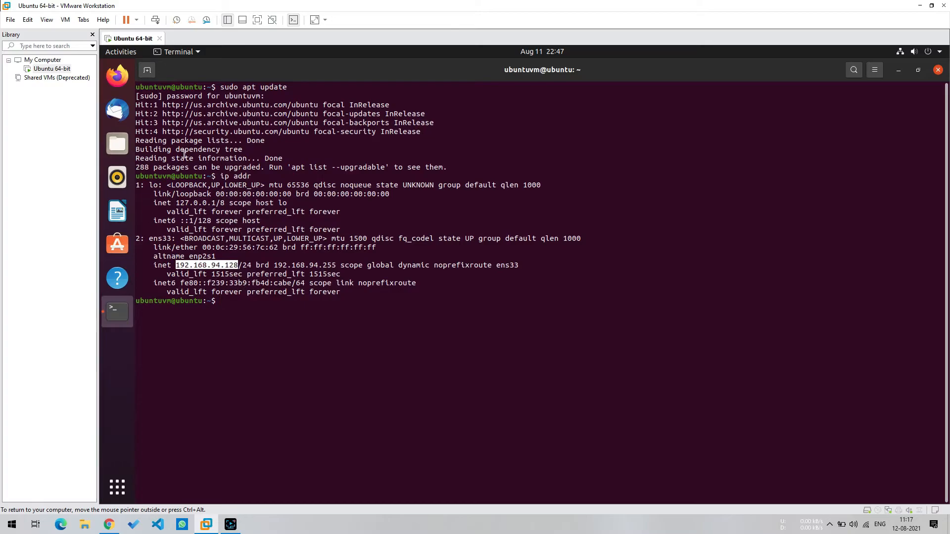
Step: Open Firefox, close the extra Mozilla privacy tab, visit the copied address 192.168.94.128, and examine the page's heading
{"action": "left_click", "coordinate": [119, 76]}
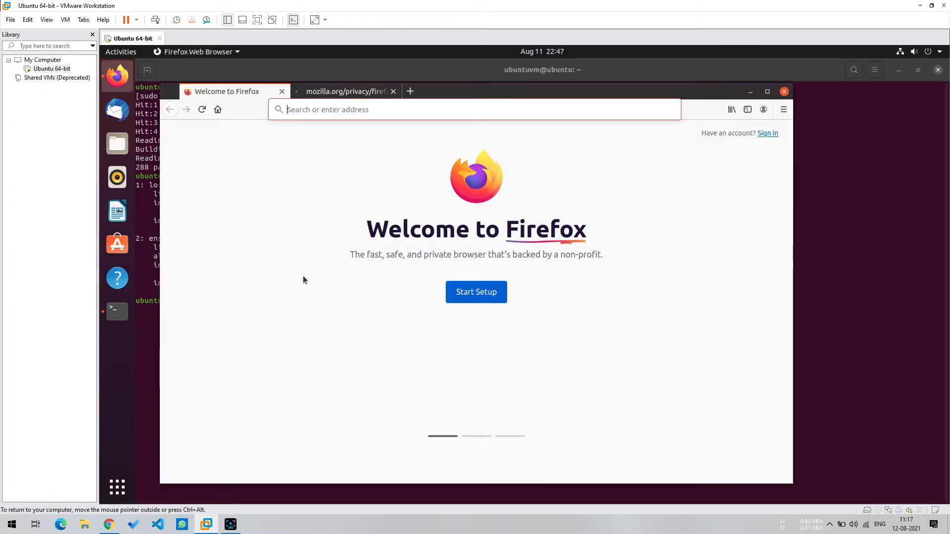
{"action": "left_click", "coordinate": [392, 92]}
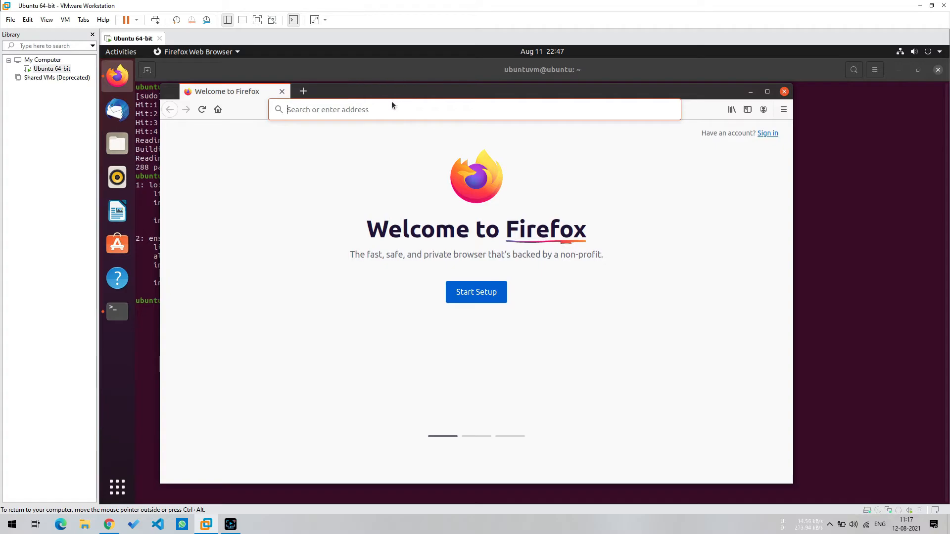
{"action": "left_click", "coordinate": [377, 108]}
{"action": "key", "text": "ctrl+v"}
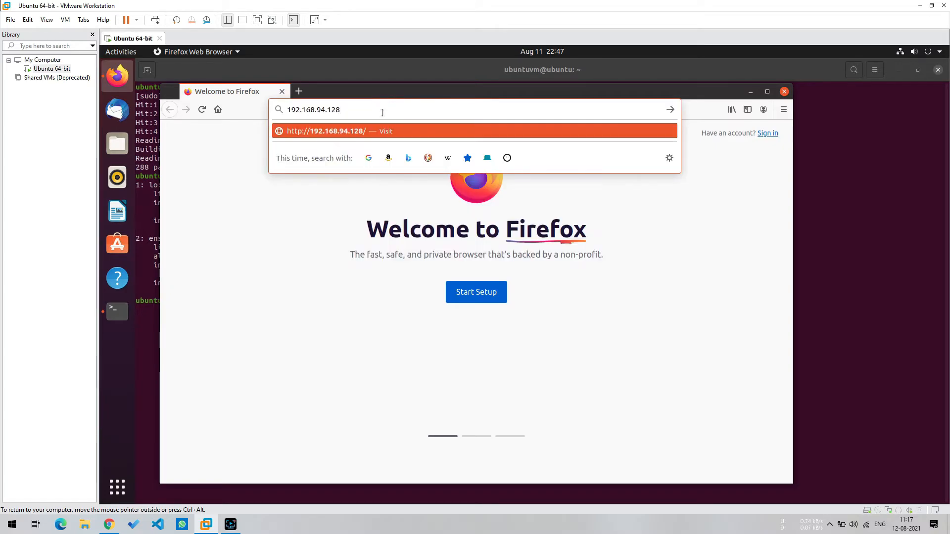
{"action": "key", "text": "Return"}
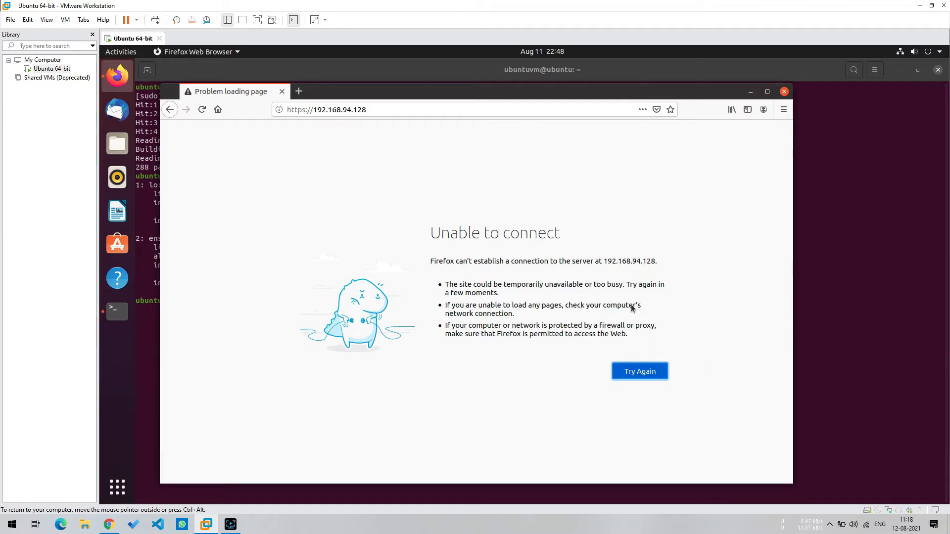
{"action": "left_click_drag", "start_coordinate": [431, 234], "coordinate": [582, 224]}
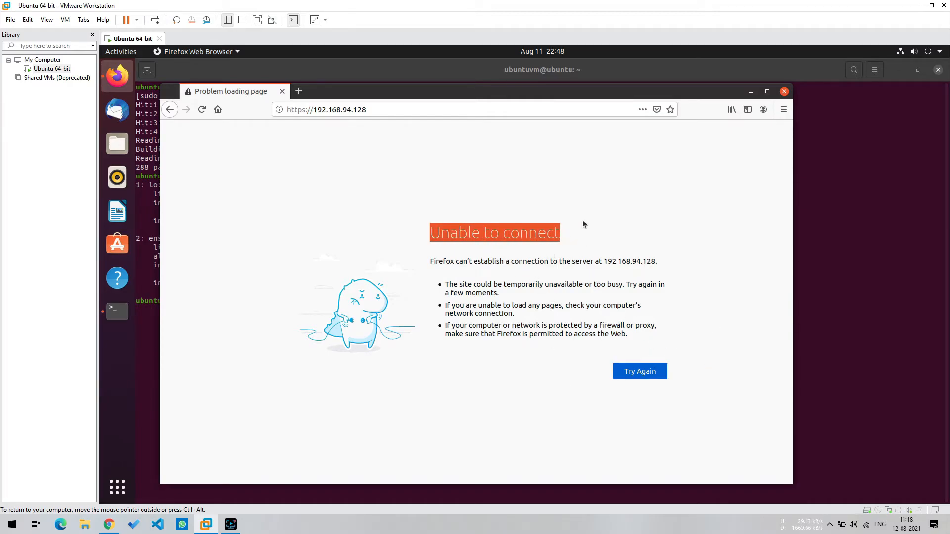
Step: Return to the terminal and install the Apache web server by running "sudo apt install apache2", agreeing to continue
{"action": "left_click", "coordinate": [751, 92]}
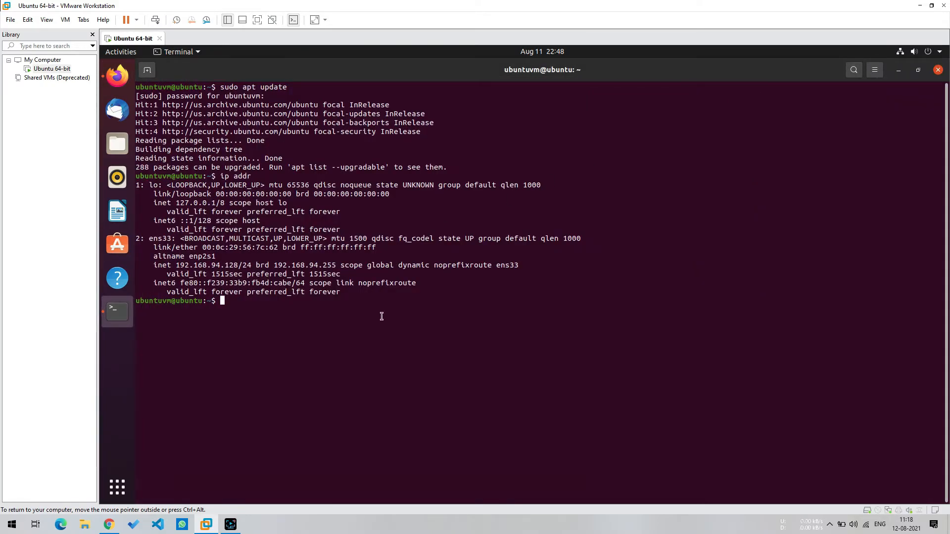
{"action": "type", "text": "sudo apt install apache2"}
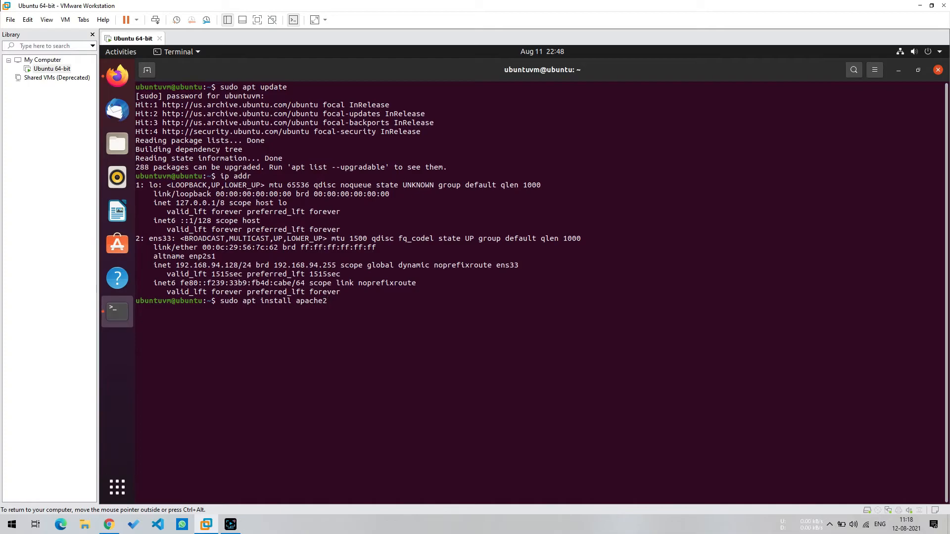
{"action": "key", "text": "Return"}
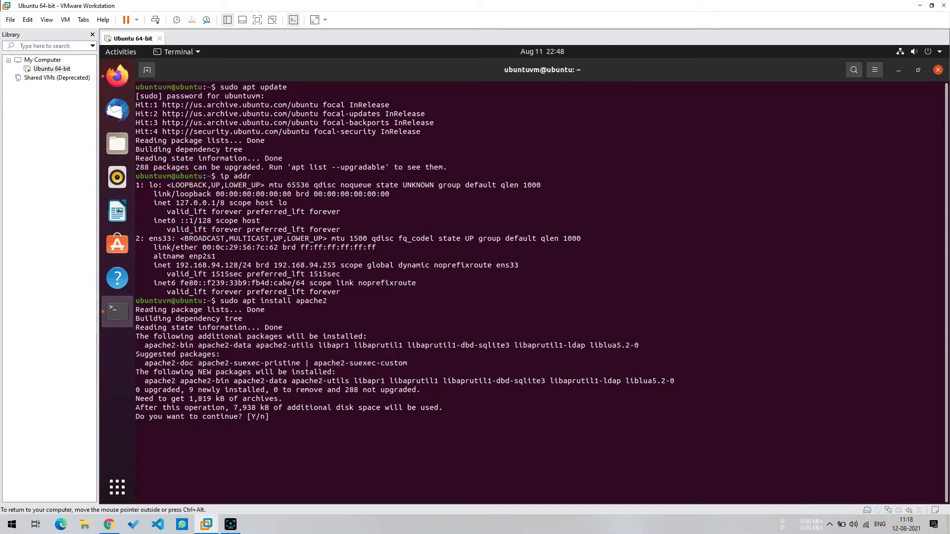
{"action": "key", "text": "Return"}
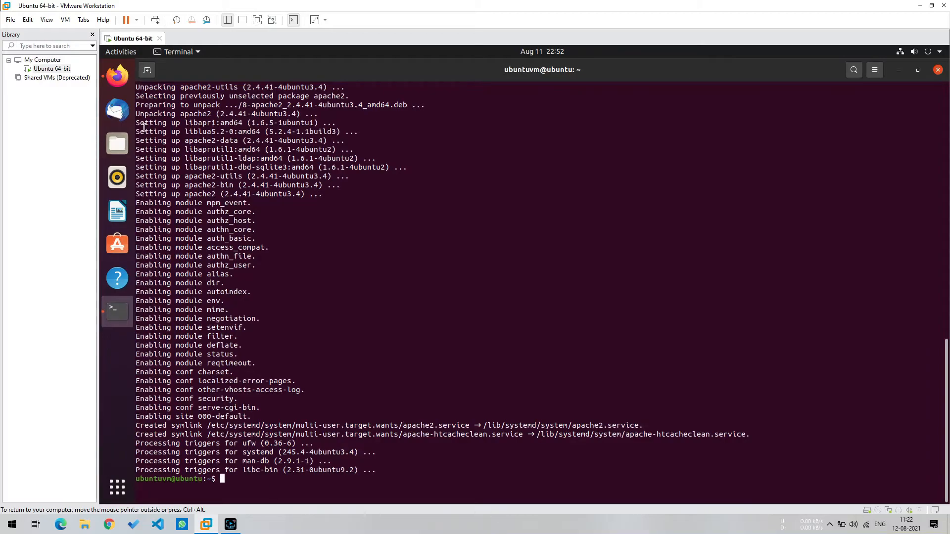
Step: Visit 192.168.94.128 in a new Firefox tab and examine the introductory text of the page served by Apache
{"action": "left_click", "coordinate": [118, 75]}
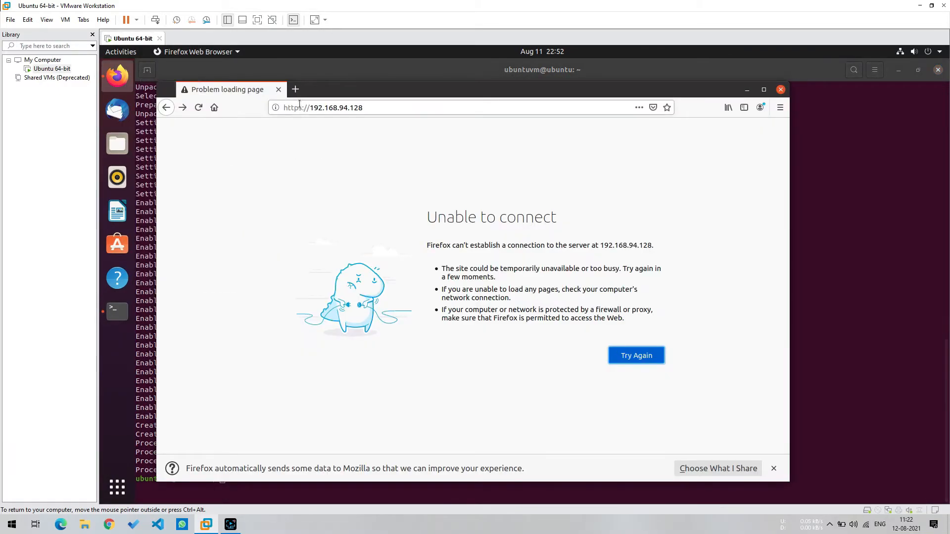
{"action": "left_click", "coordinate": [296, 92]}
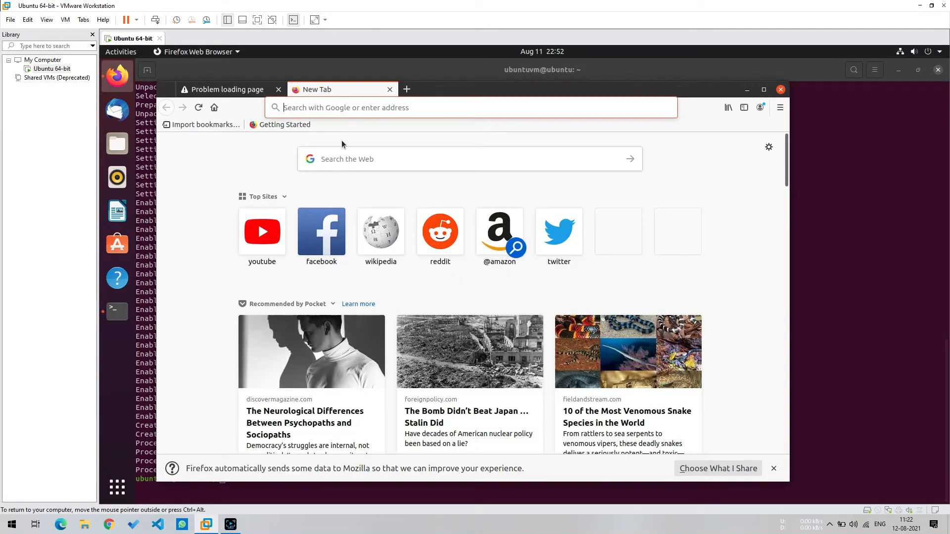
{"action": "key", "text": "ctrl+v"}
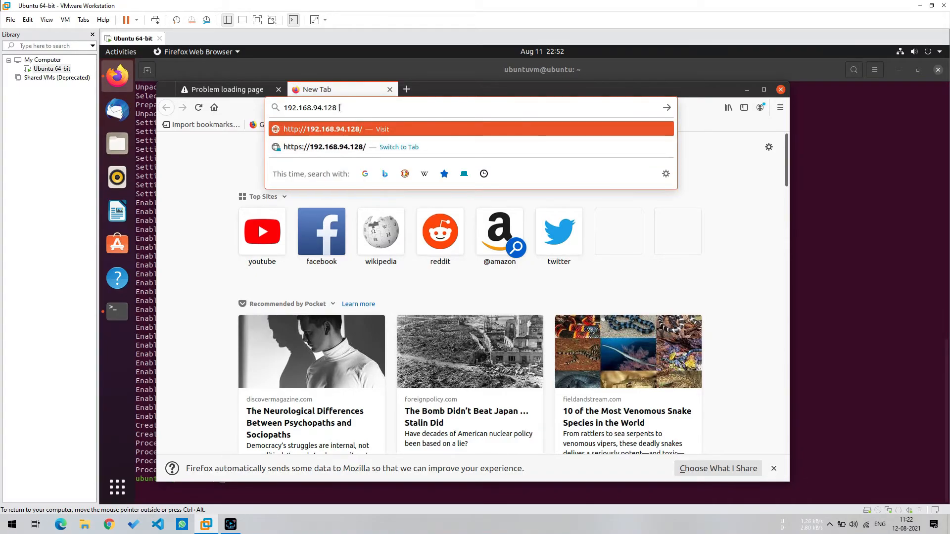
{"action": "key", "text": "Return"}
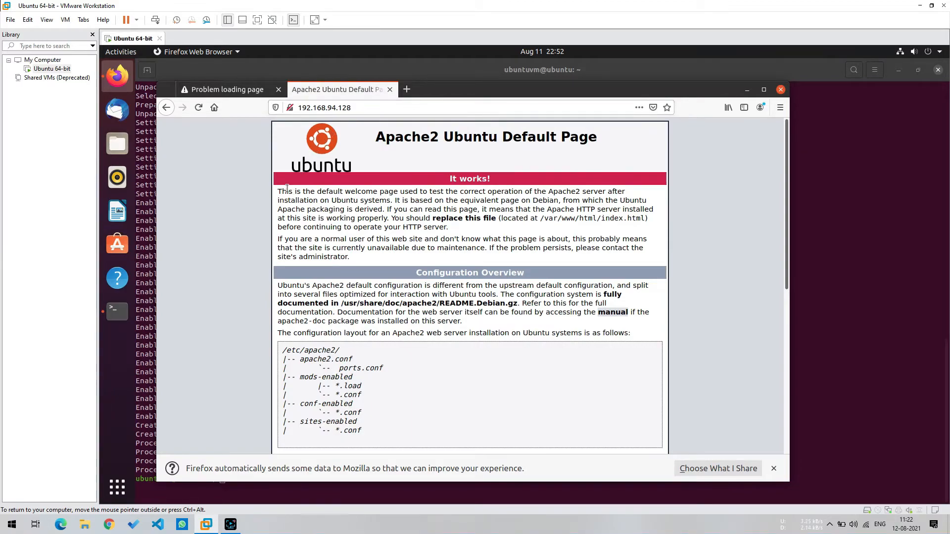
{"action": "left_click_drag", "start_coordinate": [280, 191], "coordinate": [472, 202]}
{"action": "left_click", "coordinate": [423, 158]}
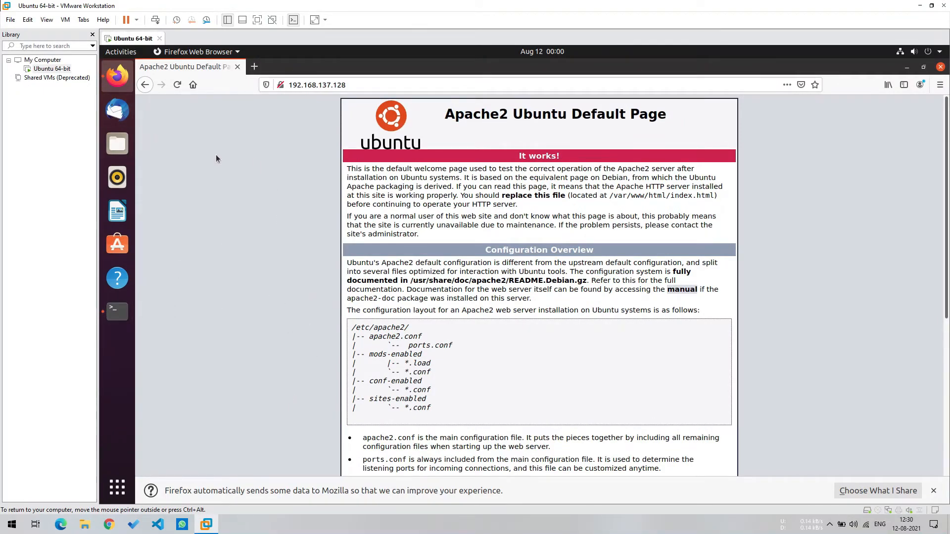
Step: In the virtual machine's settings, set the network adapter to the custom virtual network VMnet1 (Host-only)
{"action": "left_click", "coordinate": [71, 22]}
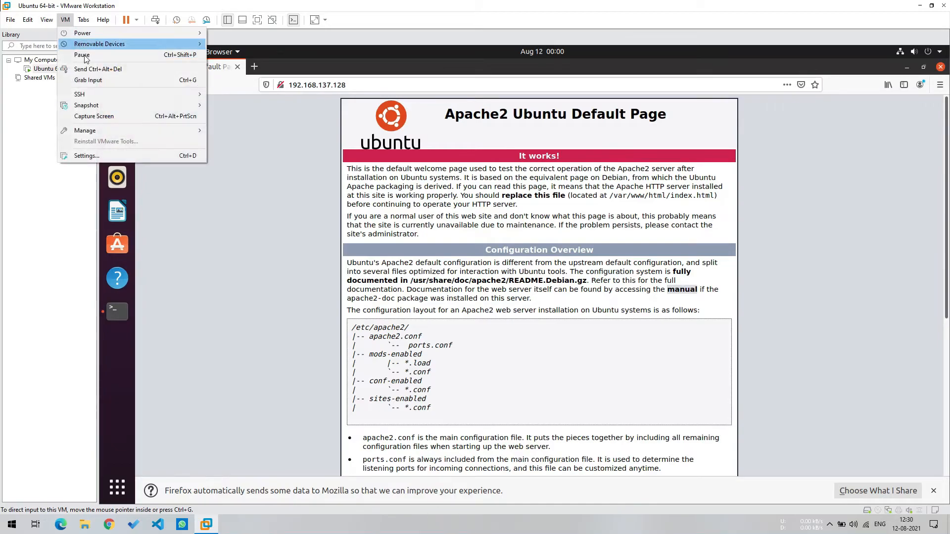
{"action": "left_click", "coordinate": [87, 156]}
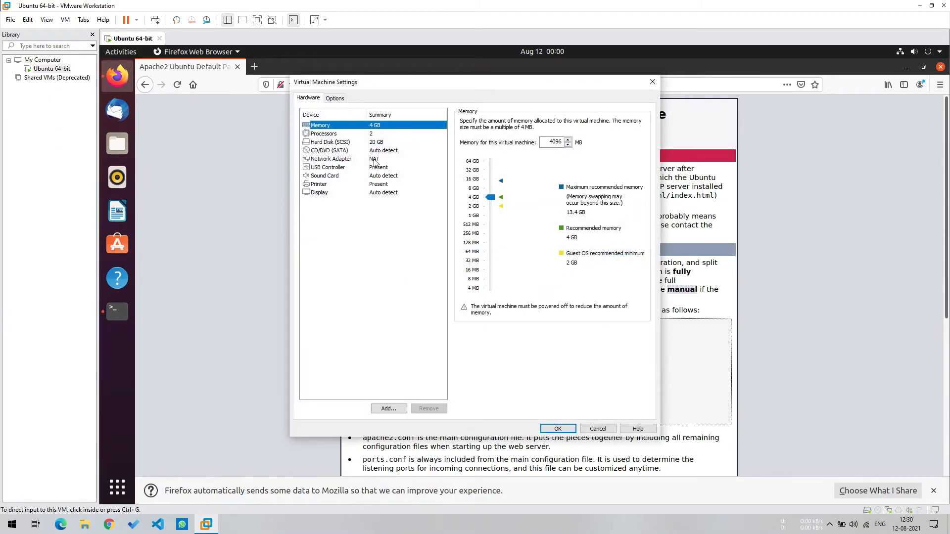
{"action": "left_click", "coordinate": [374, 159]}
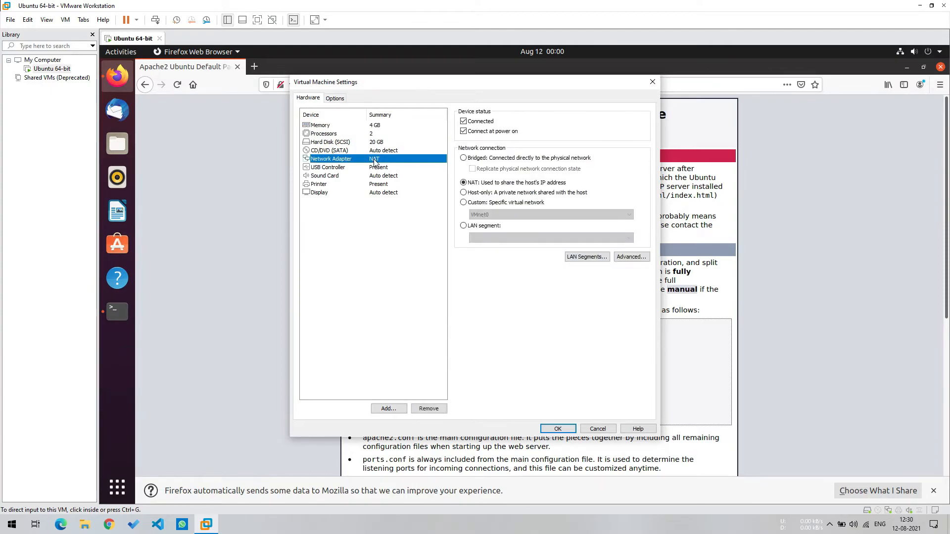
{"action": "left_click", "coordinate": [478, 203]}
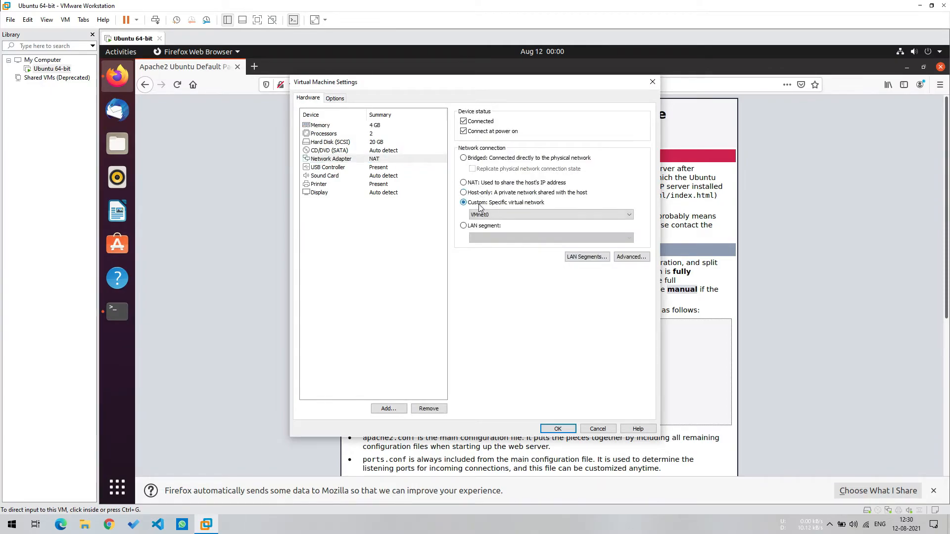
{"action": "left_click", "coordinate": [487, 214]}
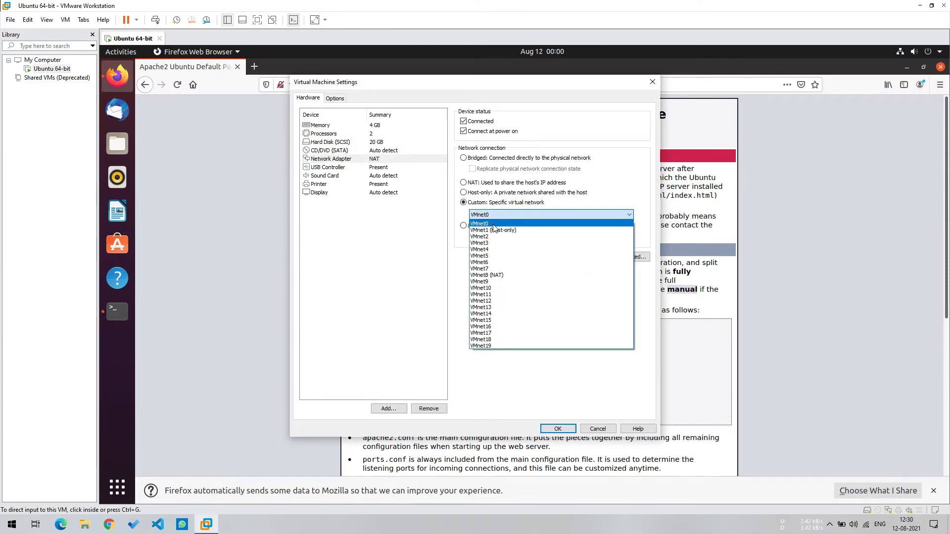
{"action": "left_click", "coordinate": [493, 230]}
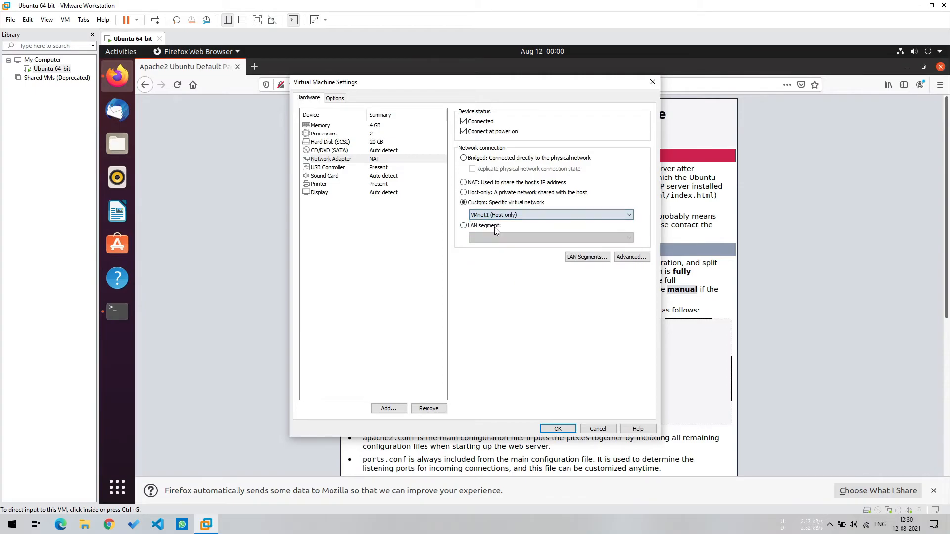
{"action": "left_click", "coordinate": [558, 427]}
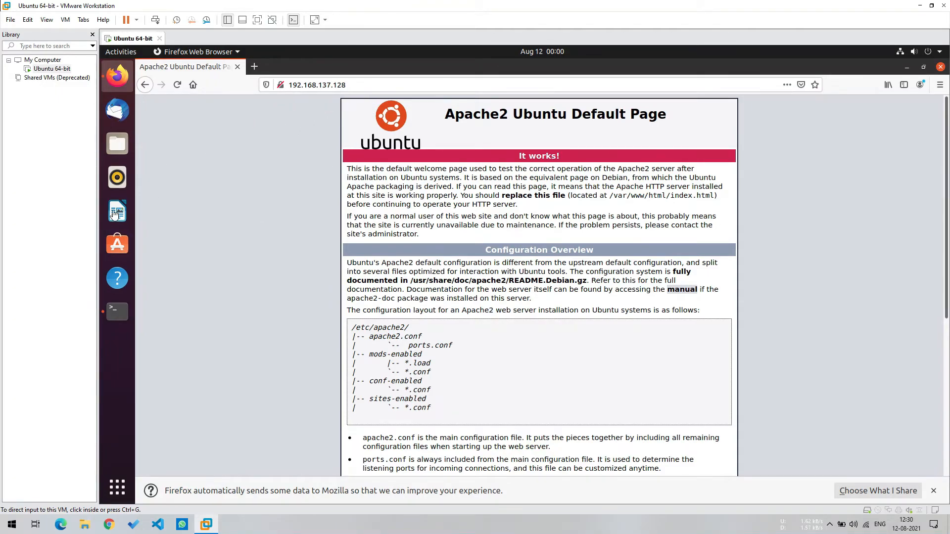
Step: Close the existing terminal window, then search the Ubuntu applications for "ter" and open a fresh Terminal
{"action": "left_click", "coordinate": [117, 310]}
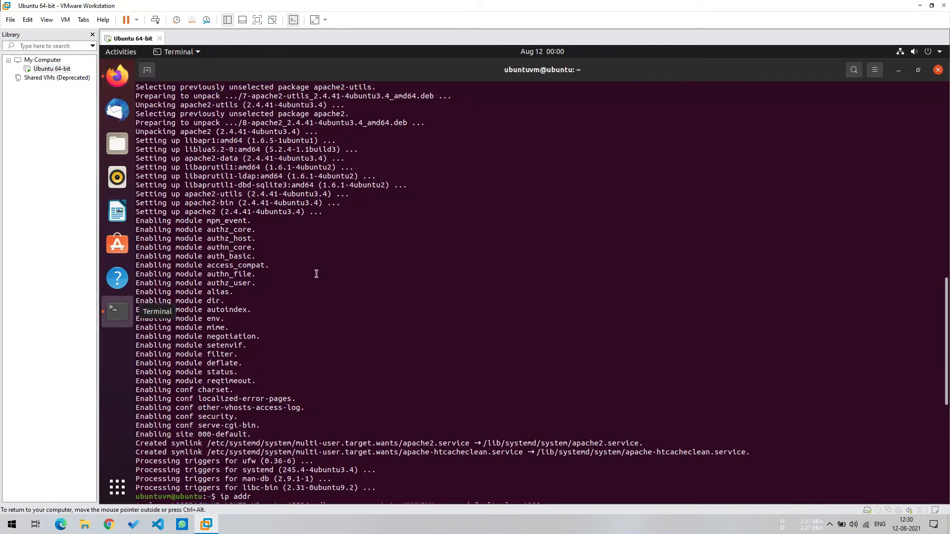
{"action": "left_click", "coordinate": [938, 71]}
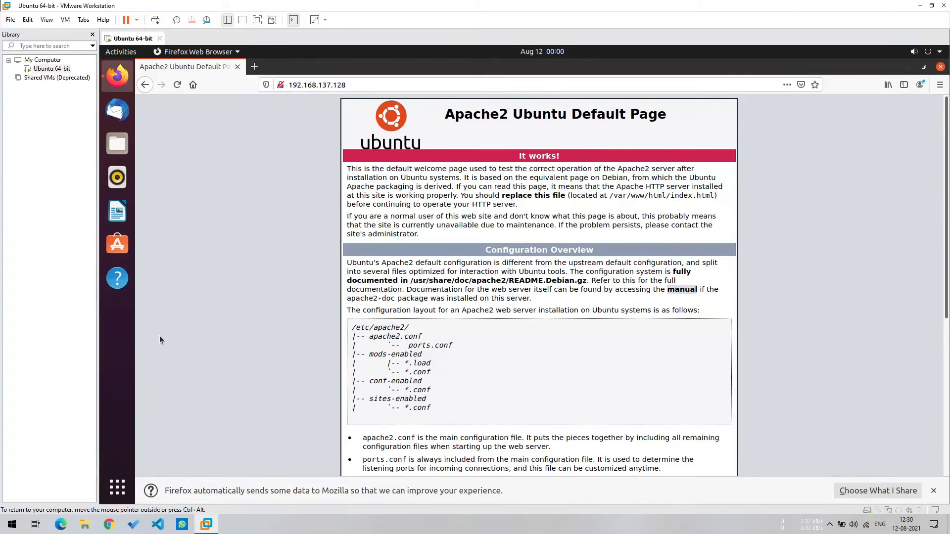
{"action": "key", "text": "super"}
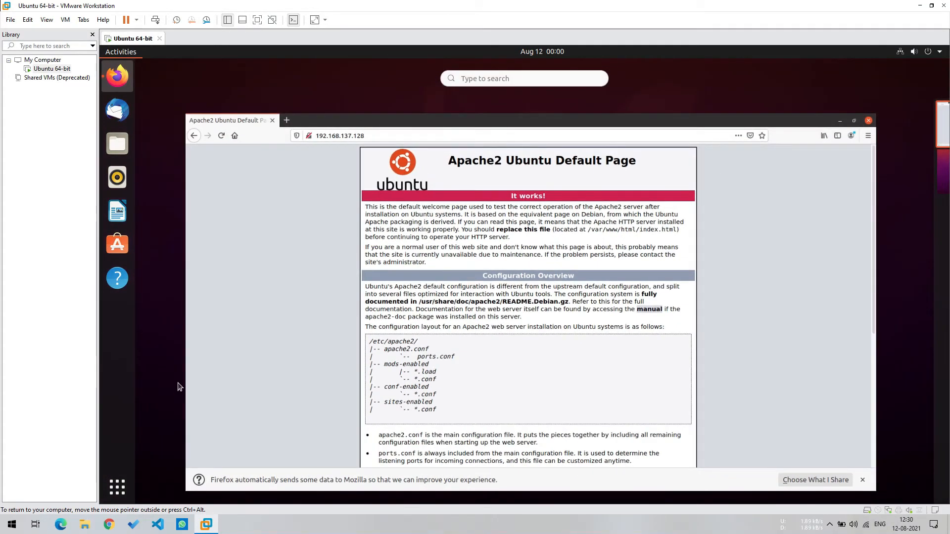
{"action": "left_click", "coordinate": [116, 488]}
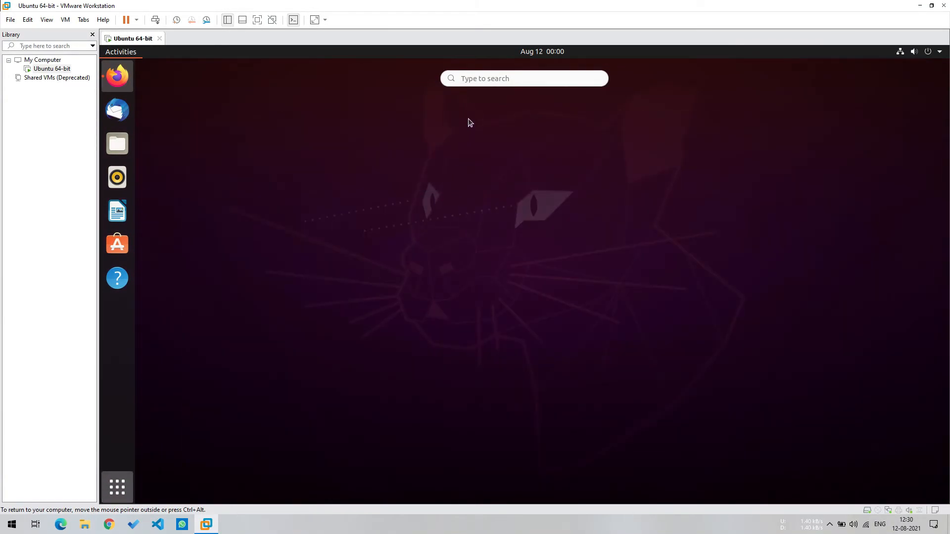
{"action": "type", "text": "ter"}
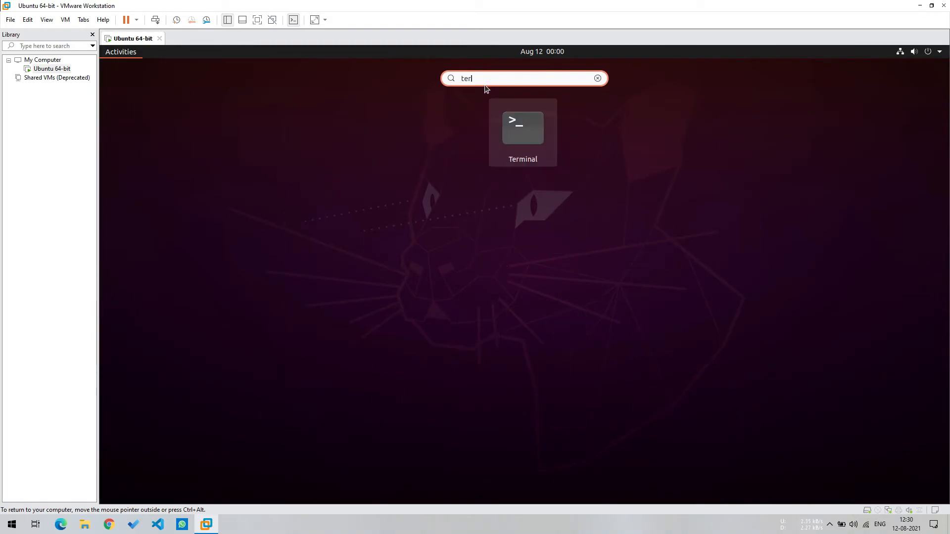
{"action": "left_click", "coordinate": [508, 138]}
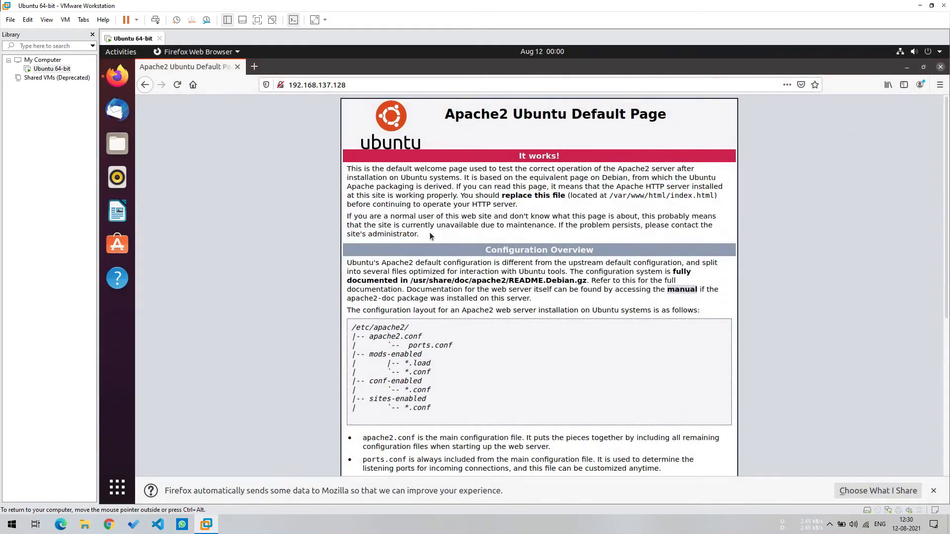
Step: Run "ip addr" in the fresh terminal and highlight the IPv4 address assigned to ens33
{"action": "left_click_drag", "start_coordinate": [314, 81], "coordinate": [424, 170]}
{"action": "type", "text": "ip a"}
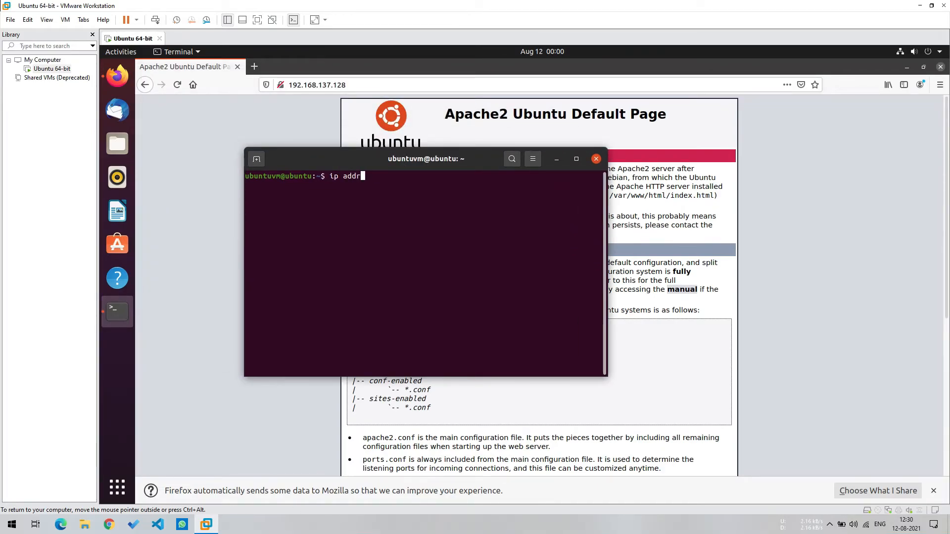
{"action": "type", "text": "ddr"}
{"action": "key", "text": "Return"}
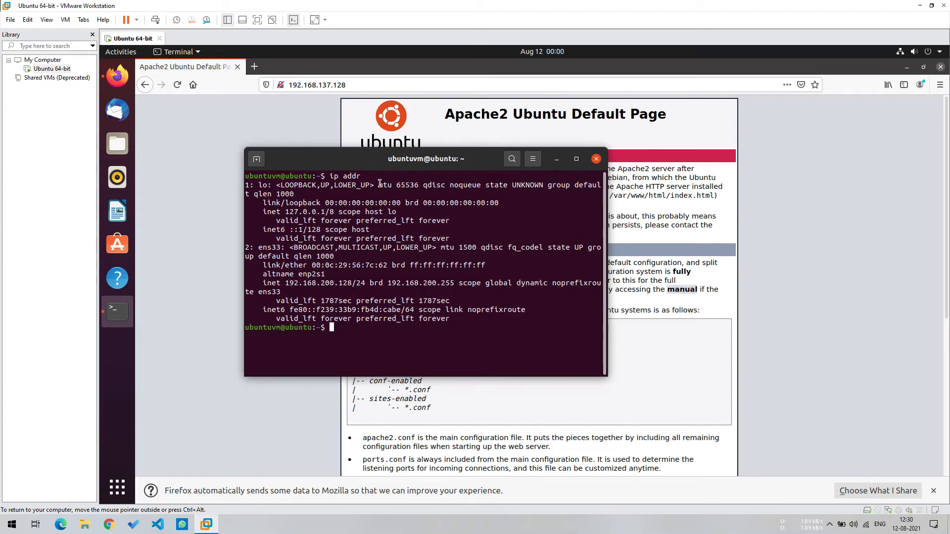
{"action": "left_click_drag", "start_coordinate": [285, 285], "coordinate": [348, 285]}
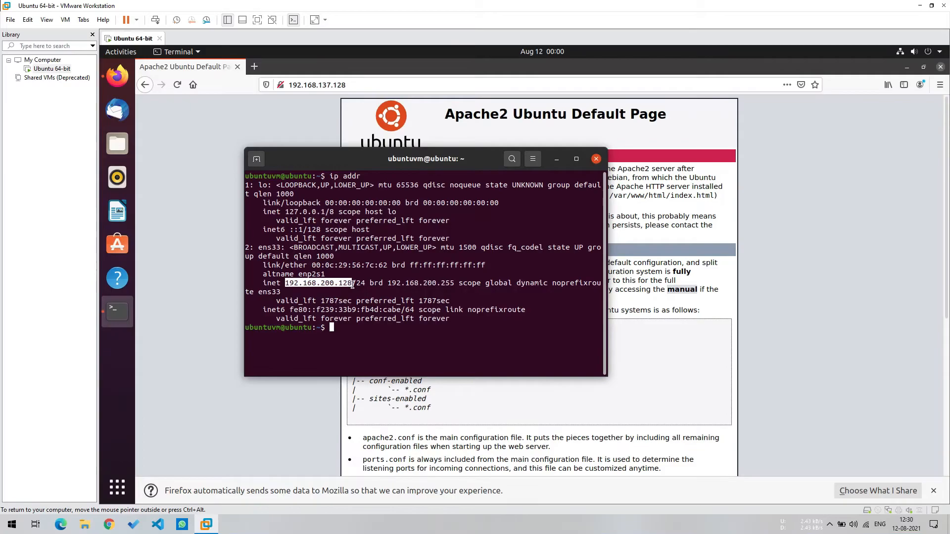
Step: Switch back to Firefox and load the address 192.168.137.128 again
{"action": "left_click", "coordinate": [291, 110]}
{"action": "left_click", "coordinate": [357, 87]}
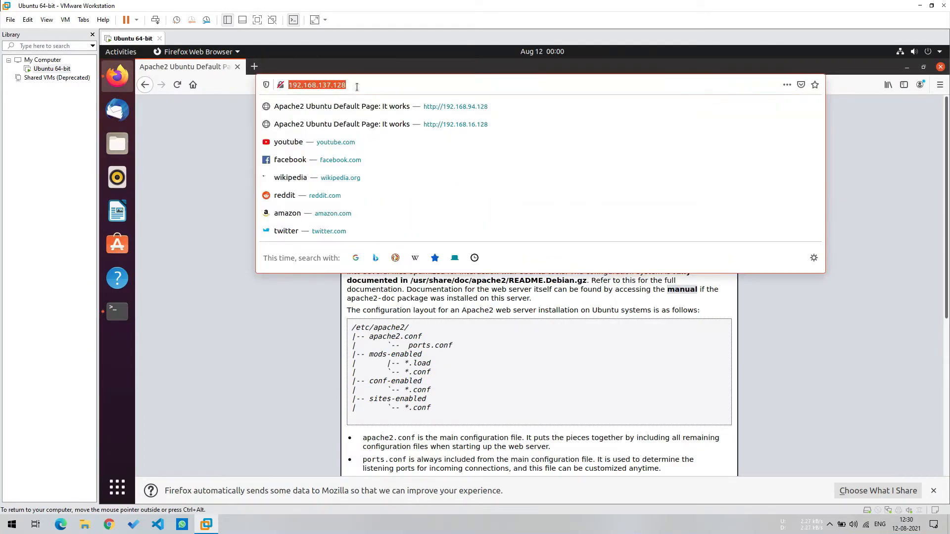
{"action": "key", "text": "Return"}
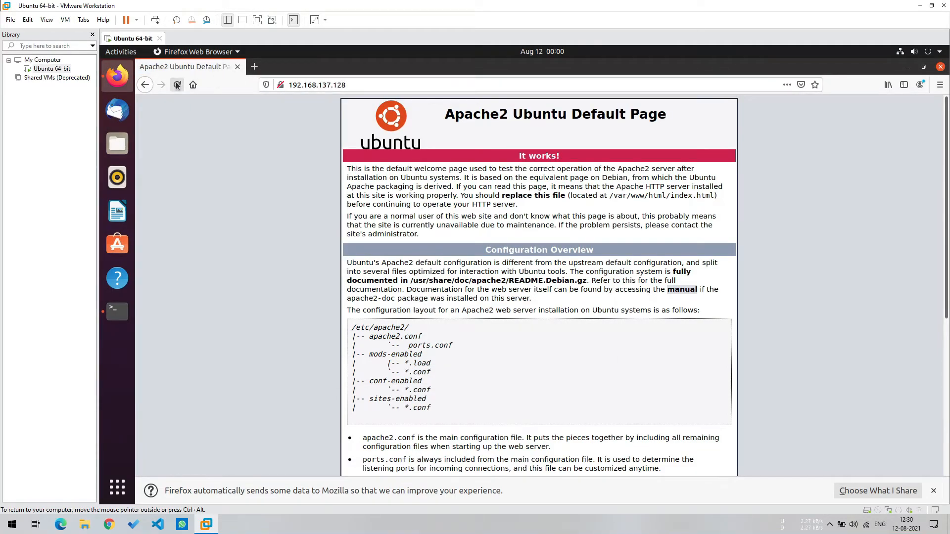
Step: Reload 192.168.137.128 in the virtual machine's Firefox to check whether the old address still responds
{"action": "left_click", "coordinate": [177, 85]}
{"action": "left_click", "coordinate": [345, 85]}
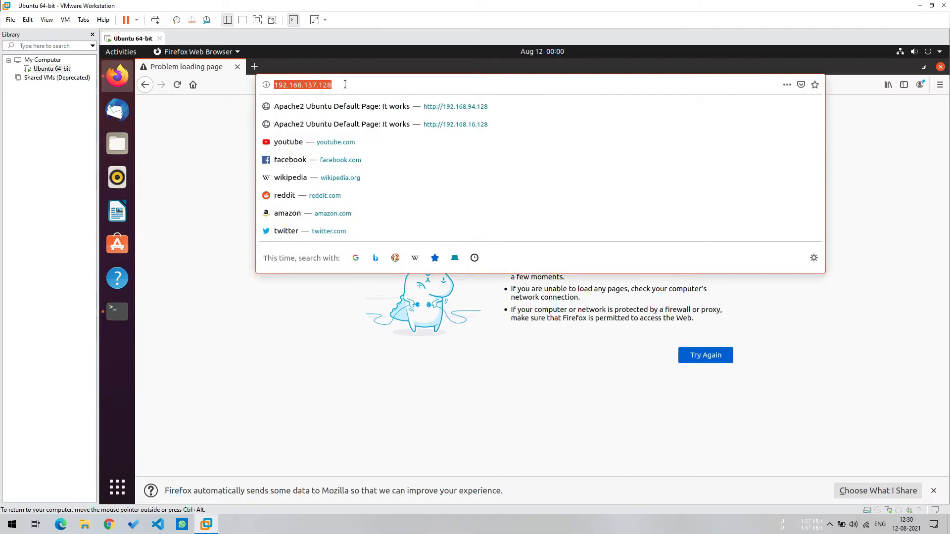
{"action": "key", "text": "Return"}
{"action": "left_click", "coordinate": [177, 85]}
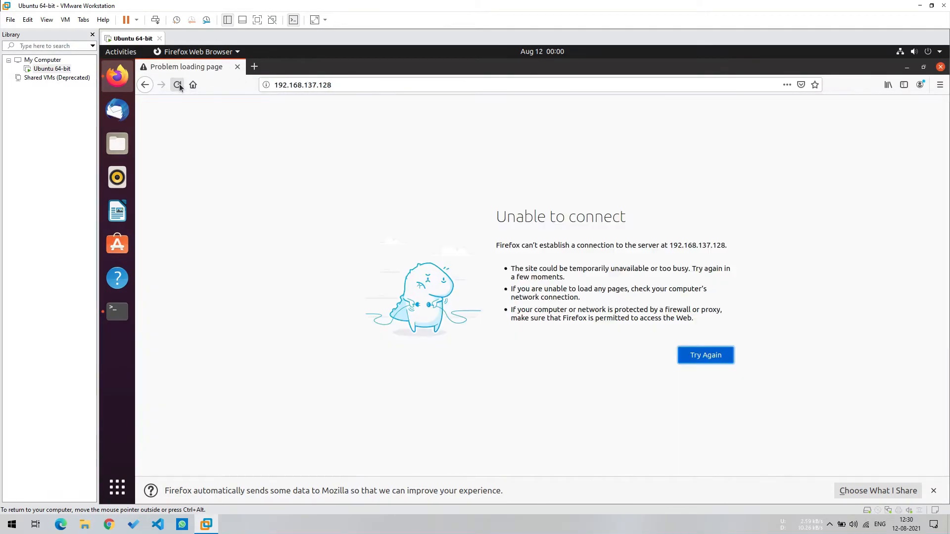
Step: Copy the highlighted ens33 address from the terminal and load 192.168.200.128 in the virtual machine's Firefox
{"action": "left_click", "coordinate": [118, 311]}
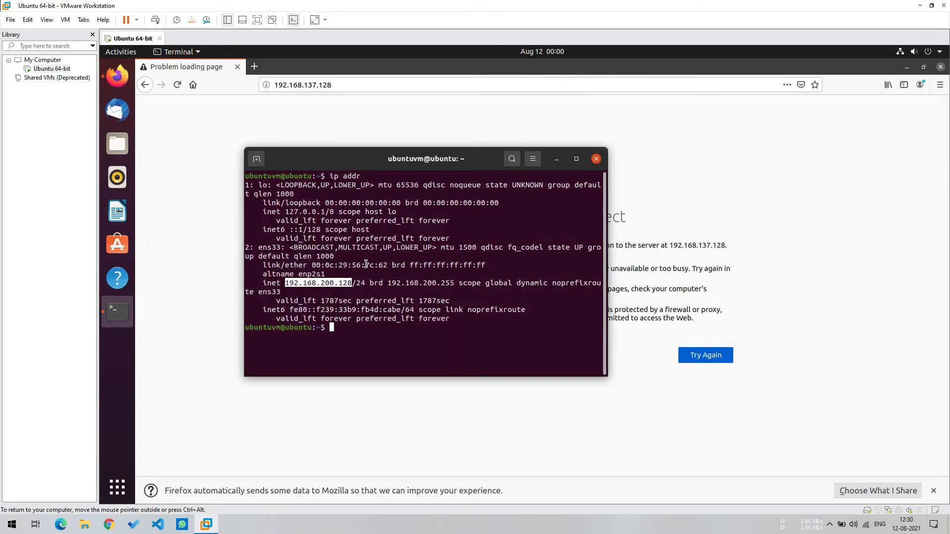
{"action": "right_click", "coordinate": [326, 291]}
{"action": "left_click", "coordinate": [327, 291]}
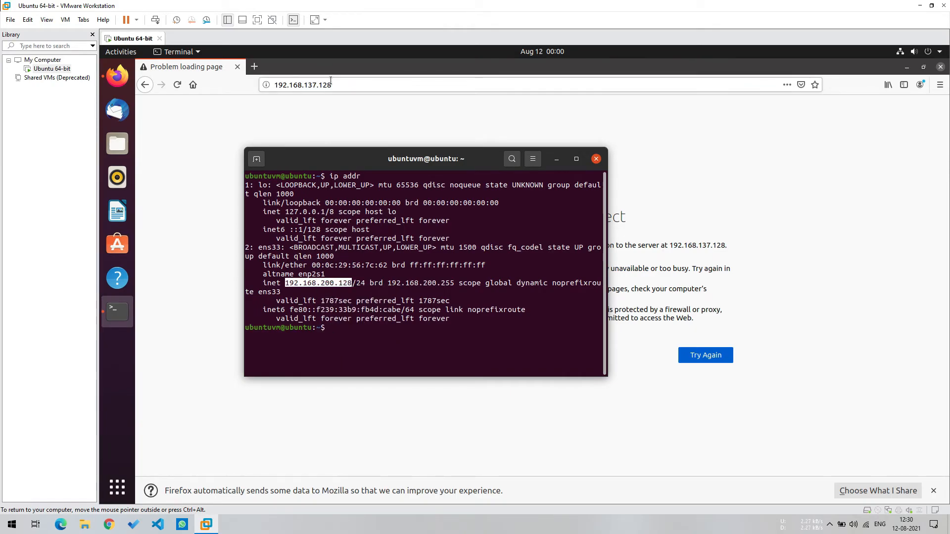
{"action": "left_click", "coordinate": [348, 86]}
{"action": "key", "text": "ctrl+v"}
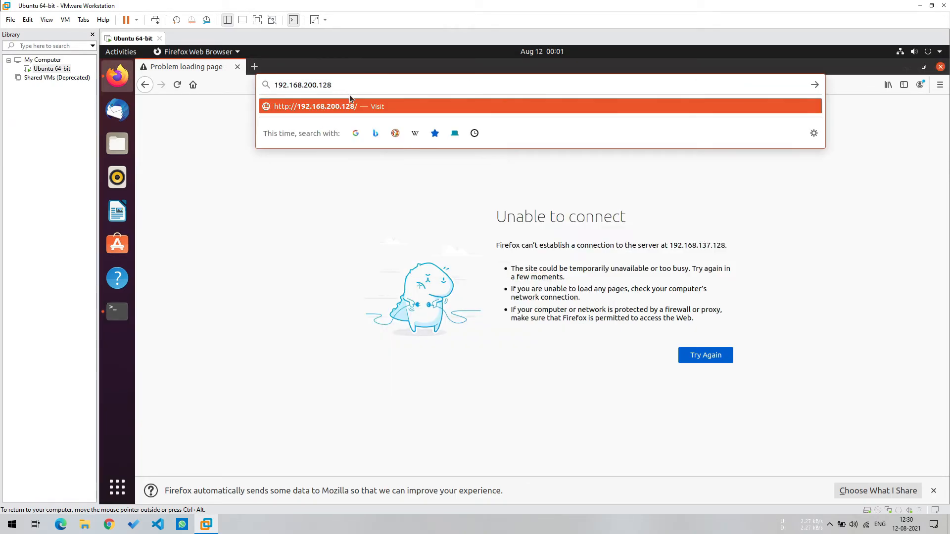
{"action": "key", "text": "Return"}
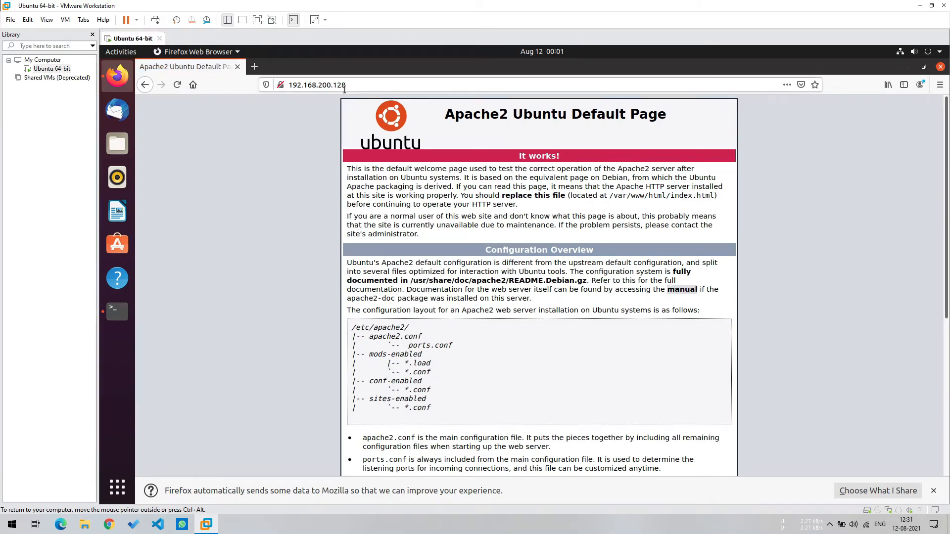
{"action": "left_click", "coordinate": [338, 84]}
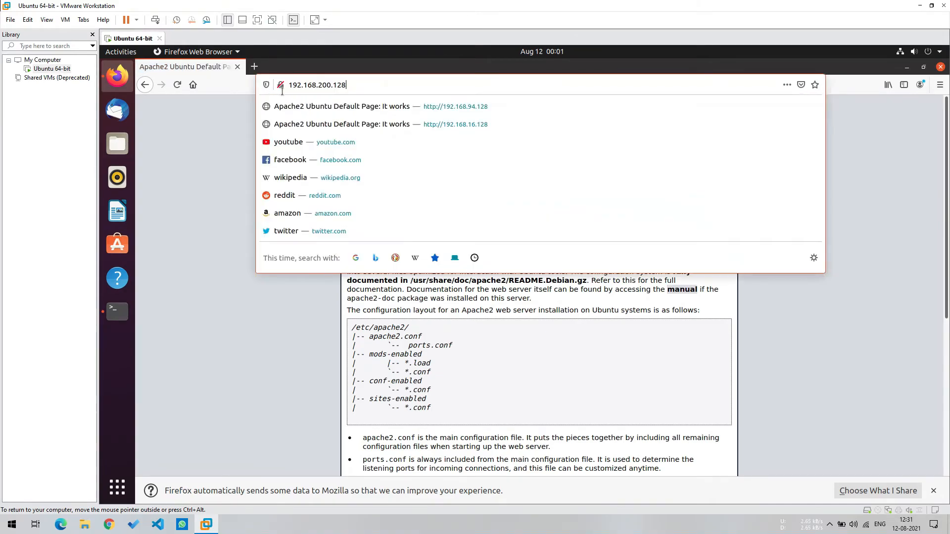
{"action": "left_click", "coordinate": [218, 163]}
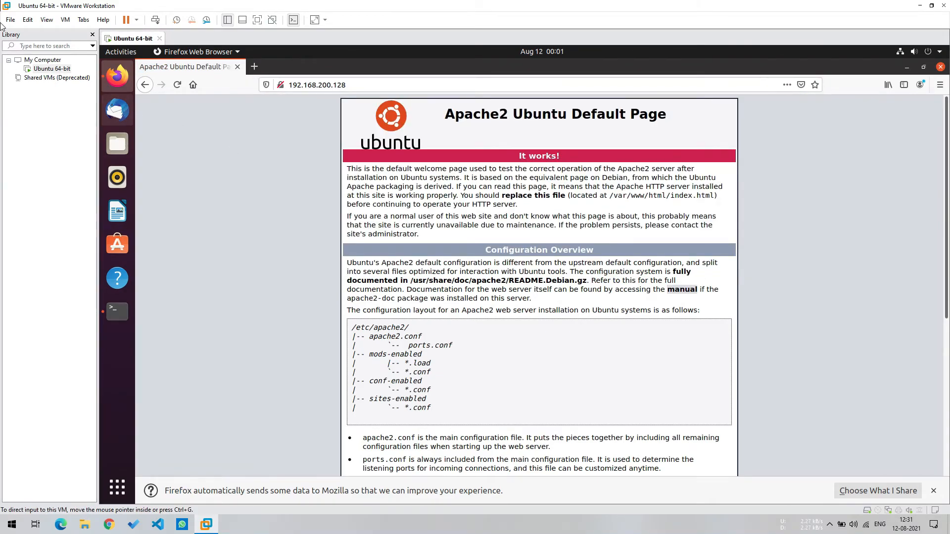
{"action": "left_click", "coordinate": [28, 19]}
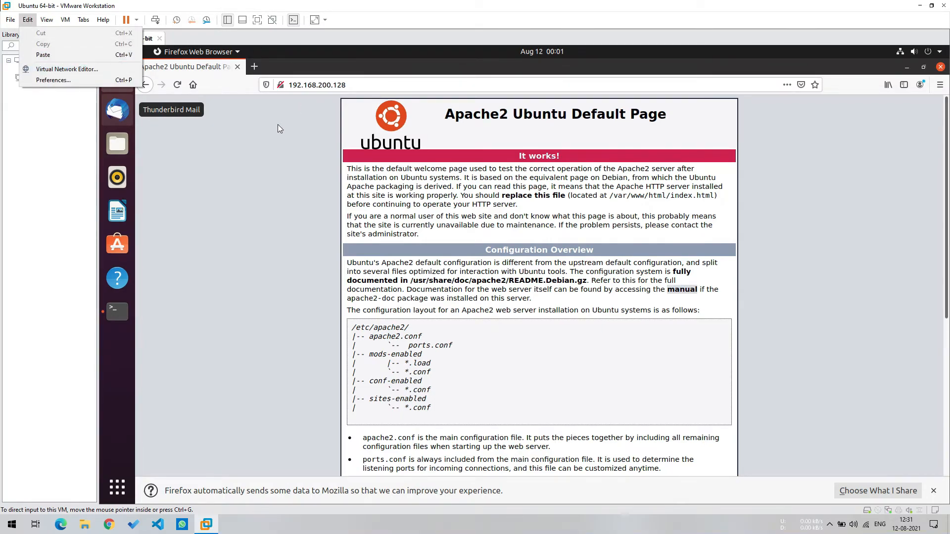
{"action": "left_click", "coordinate": [239, 209]}
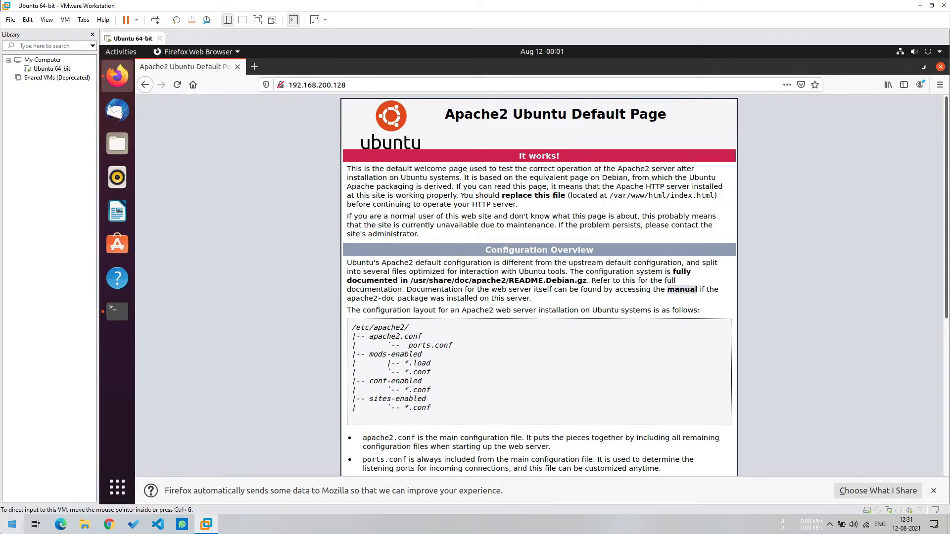
Step: Search the Windows host for "mozi" to open Firefox beside the VMware window, and close its History sidebar
{"action": "left_click", "coordinate": [12, 524]}
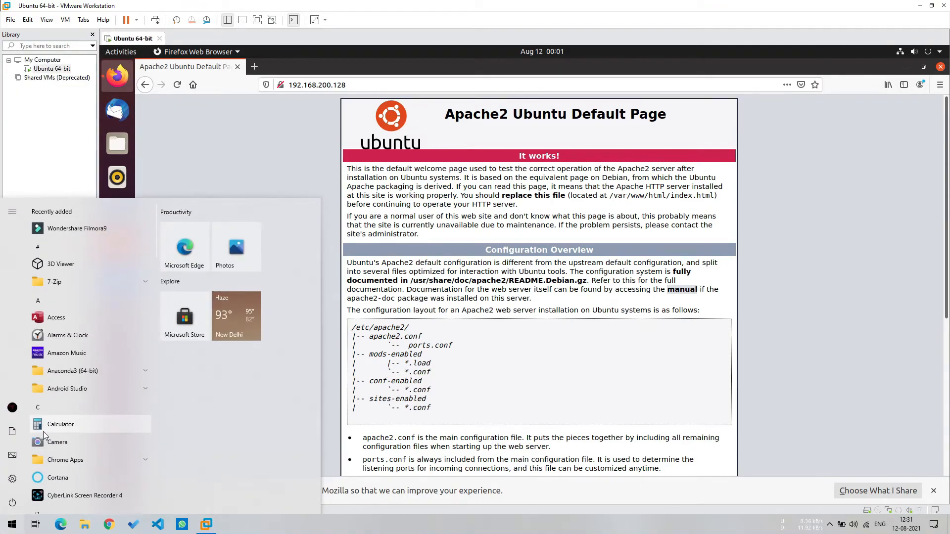
{"action": "type", "text": "mozi"}
{"action": "key", "text": "Return"}
{"action": "left_click_drag", "start_coordinate": [515, 3], "coordinate": [947, 223]}
{"action": "left_click", "coordinate": [216, 260]}
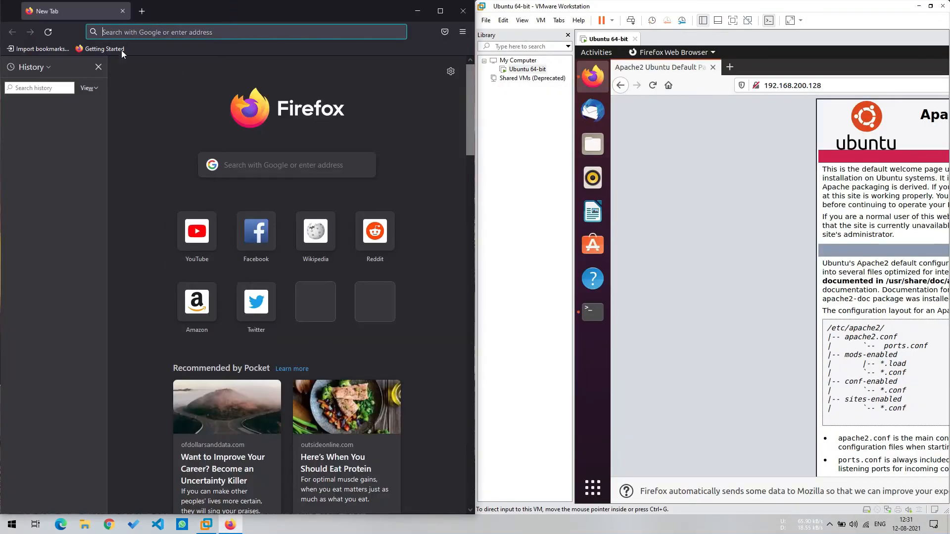
{"action": "left_click", "coordinate": [99, 66]}
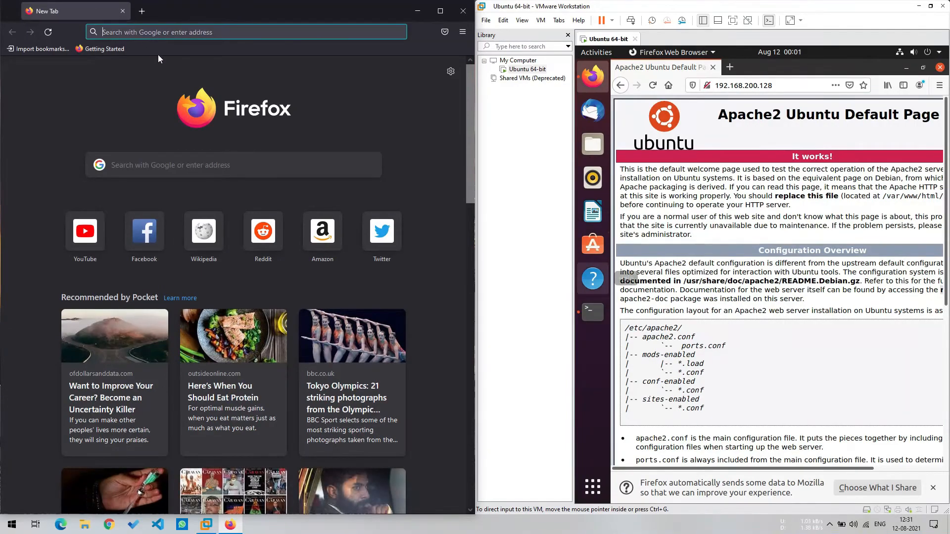
Step: Try loading 127.0.0.1 in the host's Firefox, then close that tab and keep a blank new tab
{"action": "type", "text": "127"}
{"action": "key", "text": "BackSpace"}
{"action": "type", "text": ".0.0.1"}
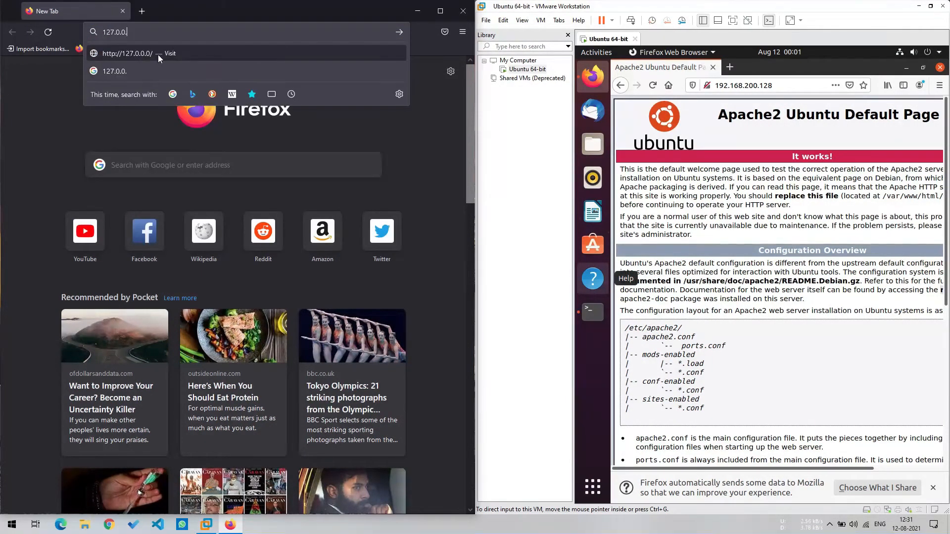
{"action": "key", "text": "Return"}
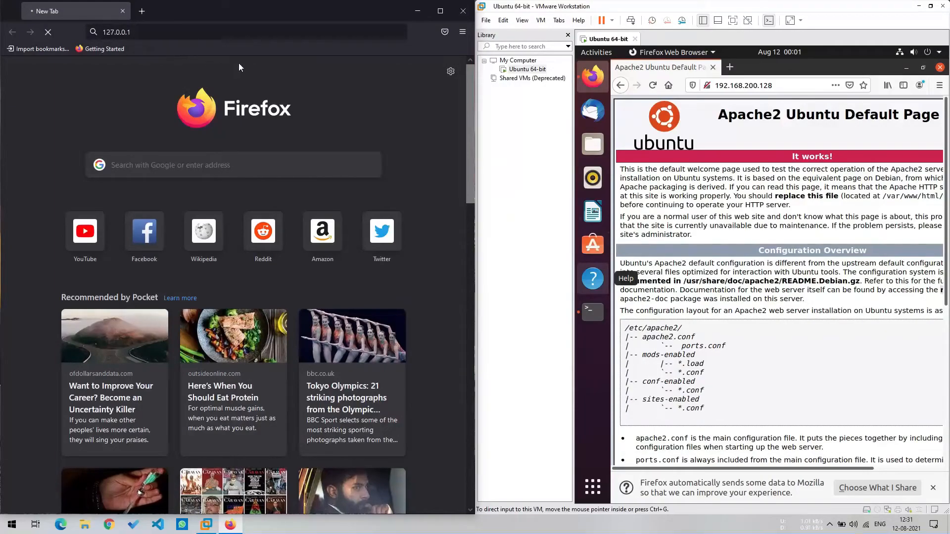
{"action": "left_click", "coordinate": [137, 18]}
{"action": "left_click", "coordinate": [91, 12]}
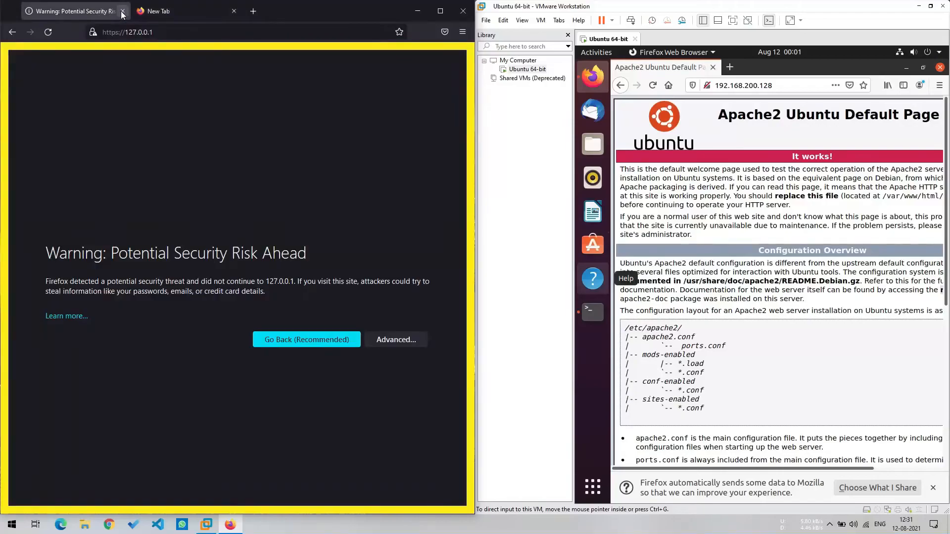
{"action": "left_click", "coordinate": [126, 11]}
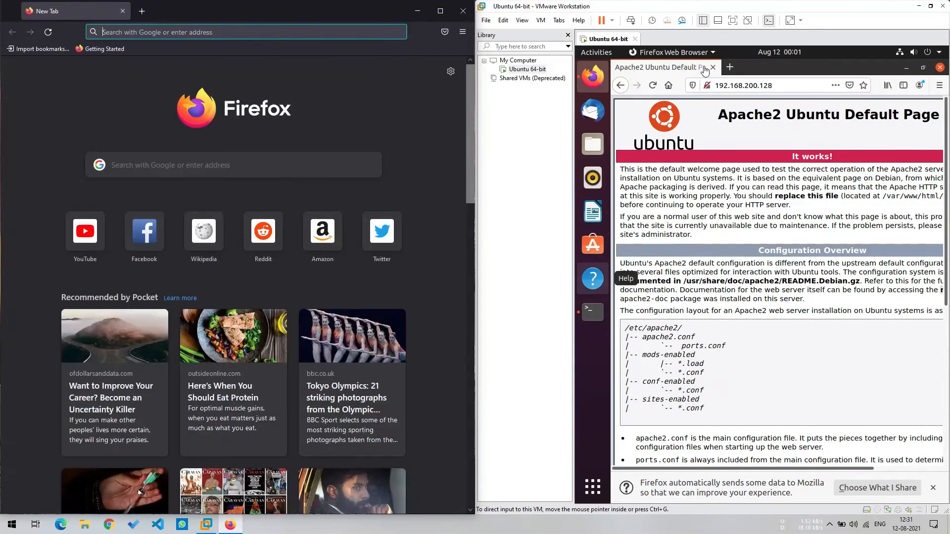
Step: Open VMware's Virtual Network Editor and unlock its settings with administrator privileges
{"action": "left_click", "coordinate": [484, 21]}
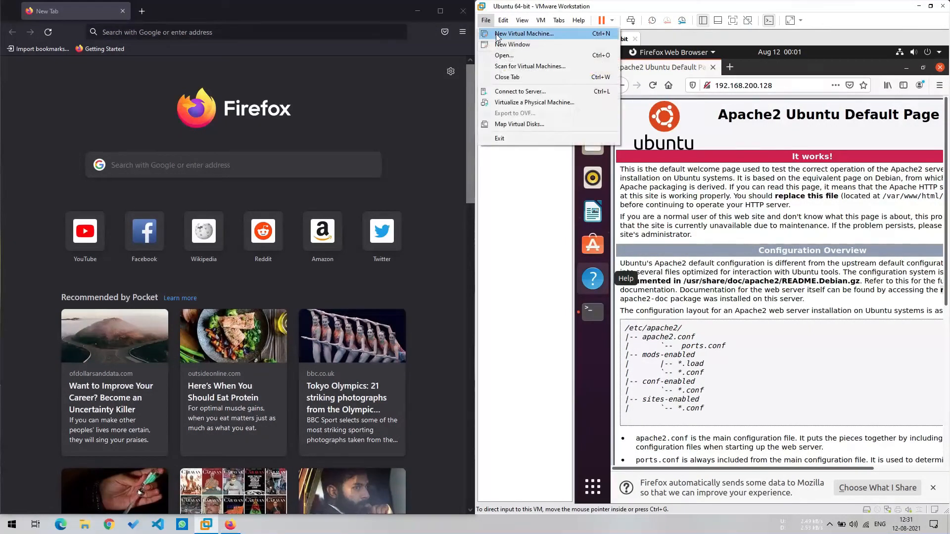
{"action": "key", "text": "Escape"}
{"action": "left_click", "coordinate": [503, 20]}
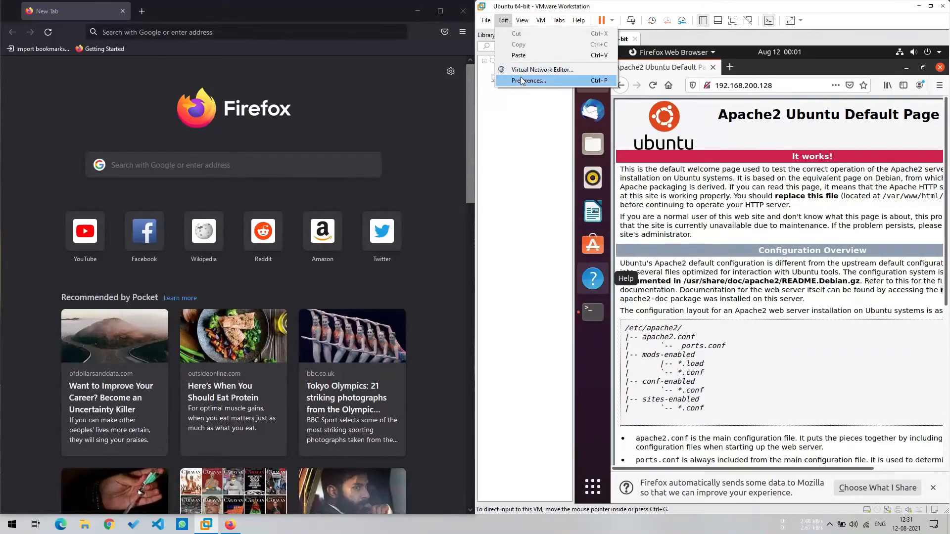
{"action": "left_click", "coordinate": [539, 67]}
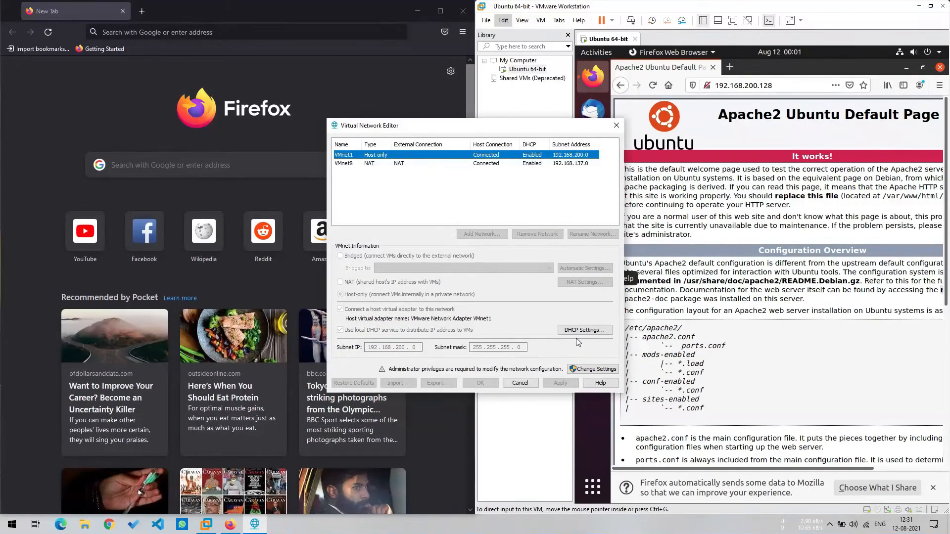
{"action": "left_click", "coordinate": [591, 369]}
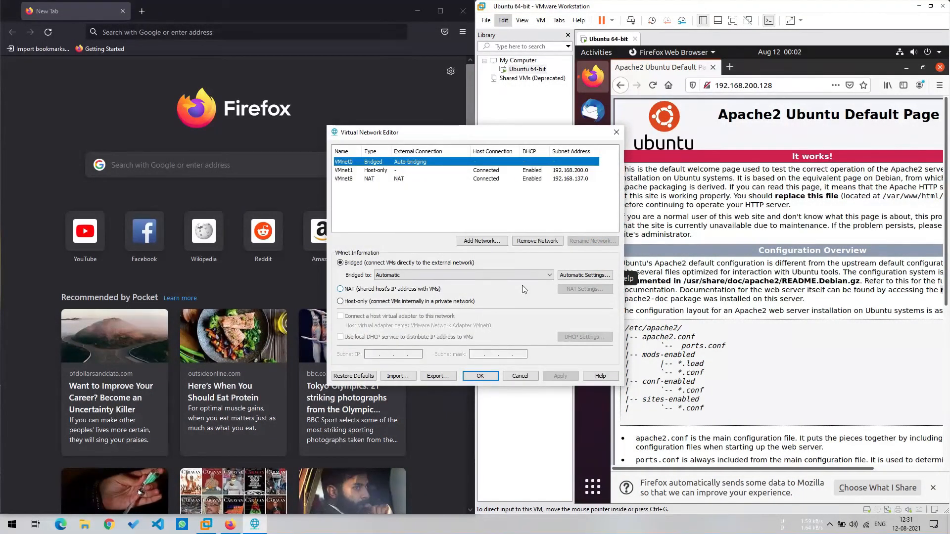
Step: Remove the VMnet8 network and change VMnet1 to NAT in the Virtual Network Editor
{"action": "left_click", "coordinate": [400, 179]}
{"action": "left_click", "coordinate": [529, 242]}
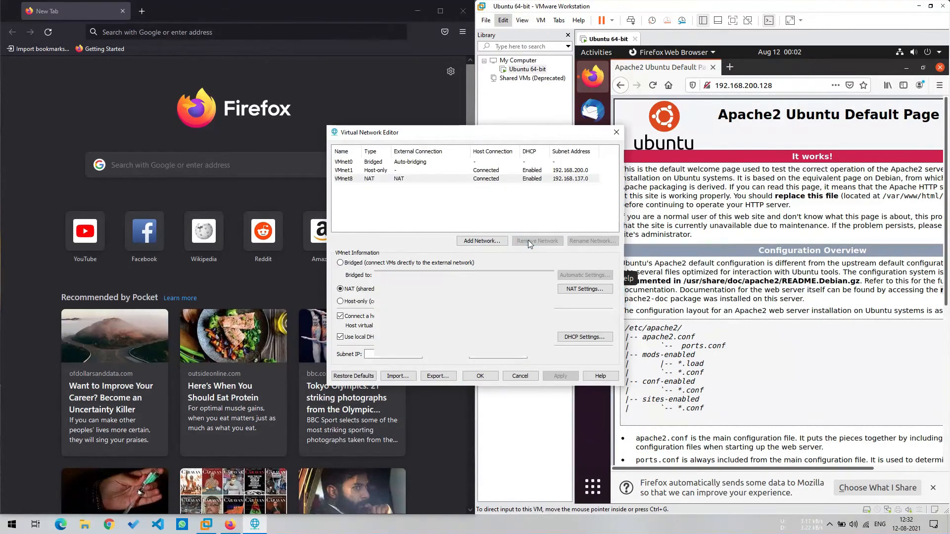
{"action": "left_click", "coordinate": [440, 173]}
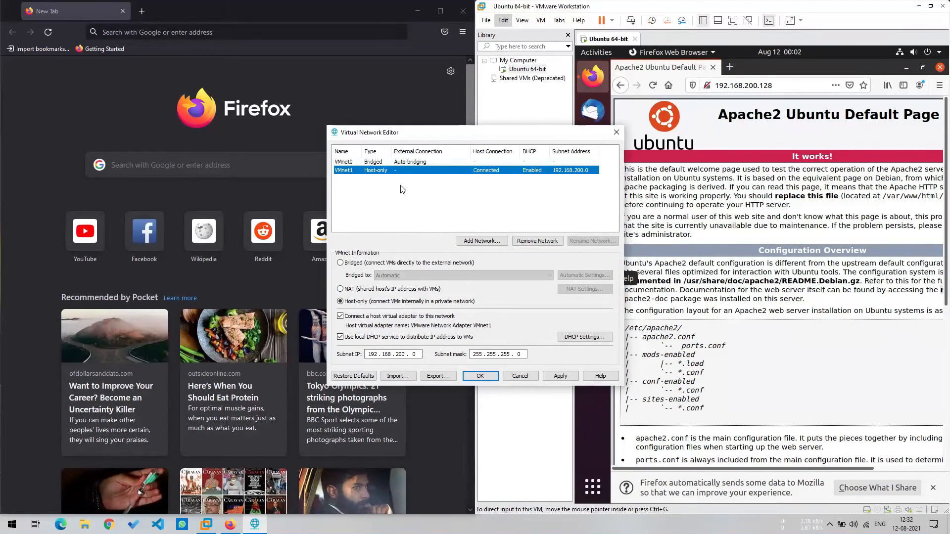
{"action": "left_click", "coordinate": [346, 290]}
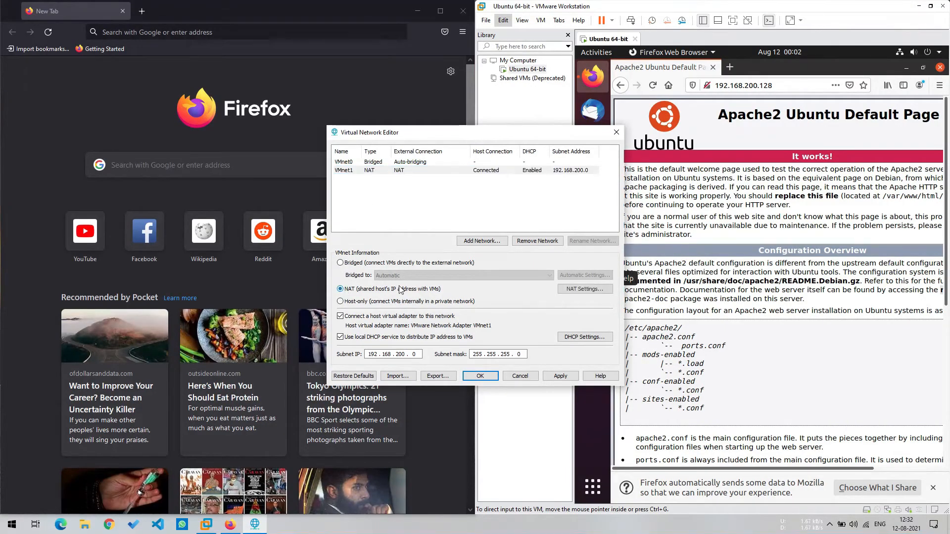
Step: In VMnet1's NAT settings, add a port-forwarding entry with host port 5671
{"action": "left_click", "coordinate": [569, 290]}
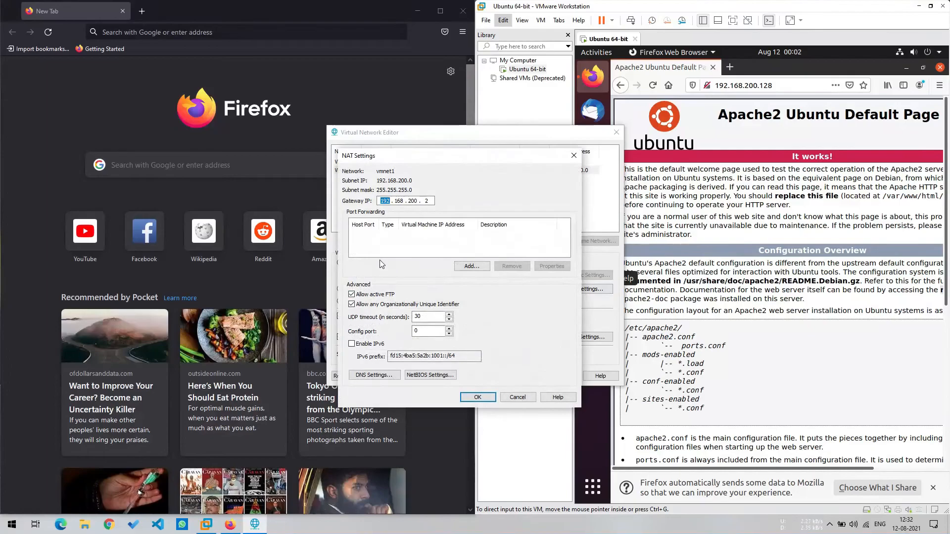
{"action": "left_click", "coordinate": [400, 244]}
{"action": "left_click", "coordinate": [470, 267]}
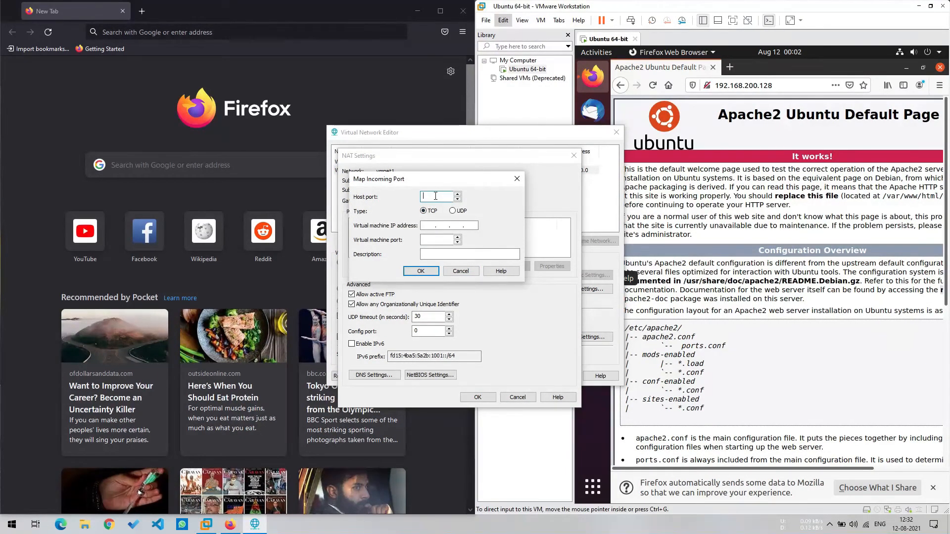
{"action": "key", "text": "BackSpace"}
{"action": "type", "text": "5671"}
Step: Set the mapping's virtual machine IP address to 192.168.200.128, its virtual machine port to 80 and its description to "port forwarding"
{"action": "left_click", "coordinate": [760, 89]}
{"action": "left_click_drag", "start_coordinate": [773, 85], "coordinate": [714, 87]}
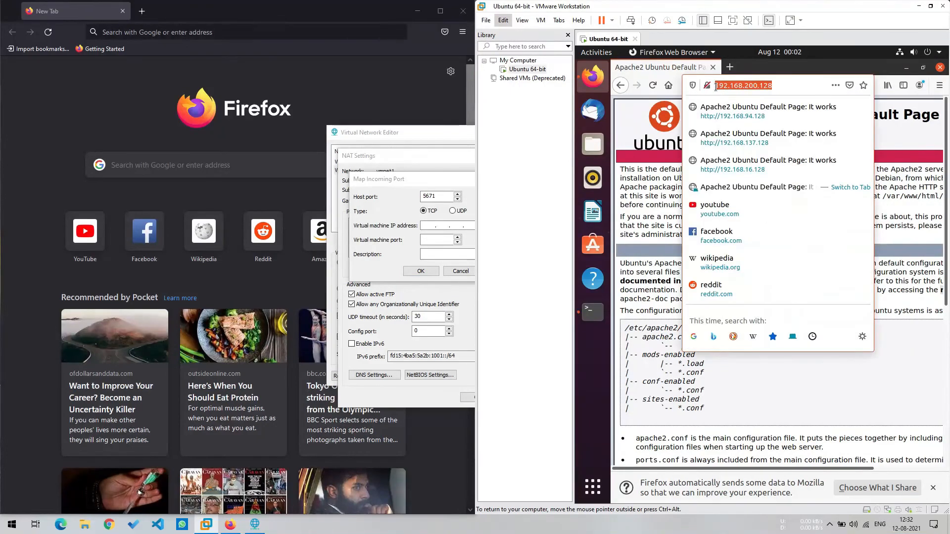
{"action": "left_click", "coordinate": [430, 226]}
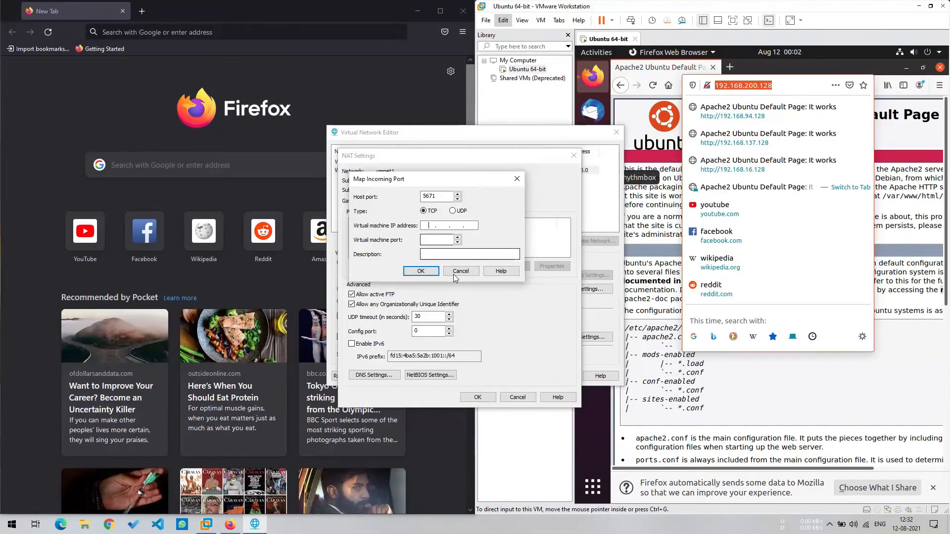
{"action": "type", "text": "192 . 168 . 200 . 128"}
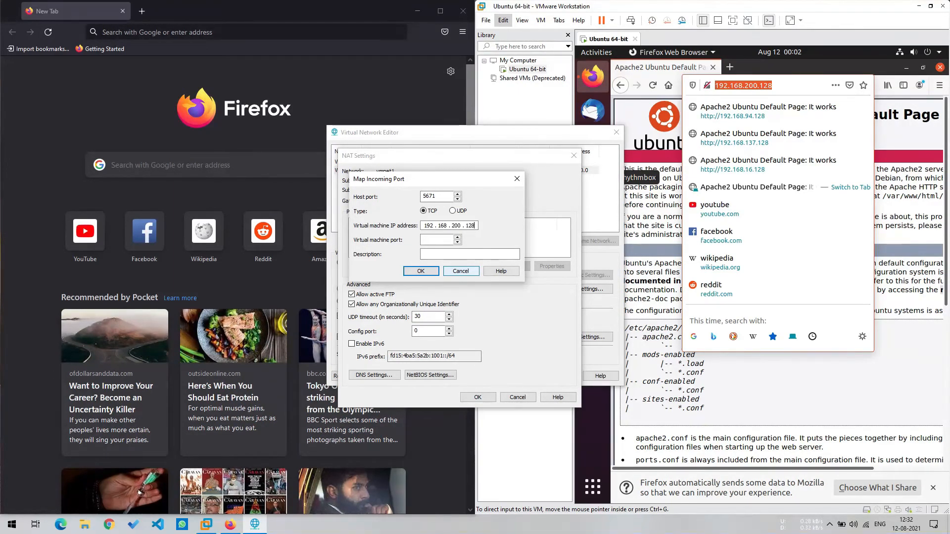
{"action": "left_click", "coordinate": [439, 239]}
{"action": "left_click", "coordinate": [435, 252]}
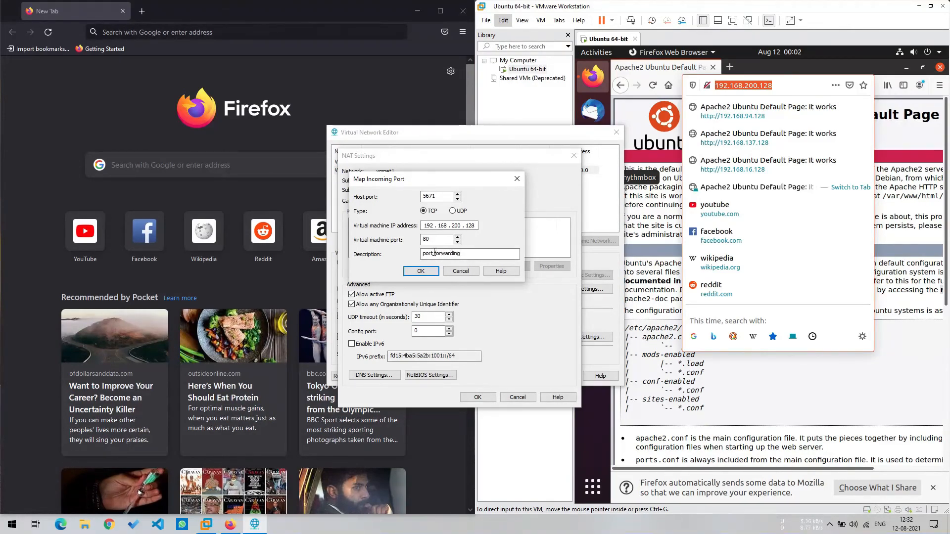
Step: Load localhost:5671 in the host's Firefox to test access before the port mapping is applied
{"action": "left_click", "coordinate": [143, 40]}
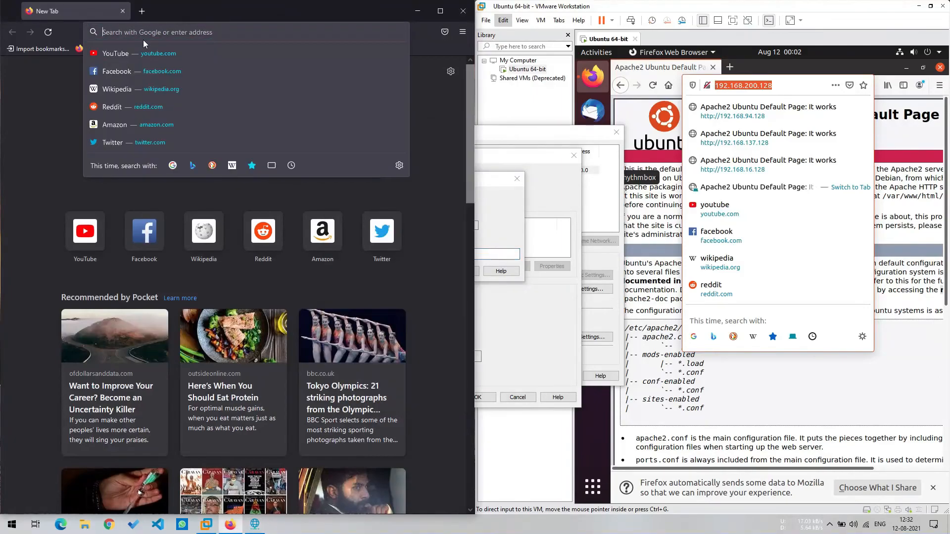
{"action": "type", "text": "localh"}
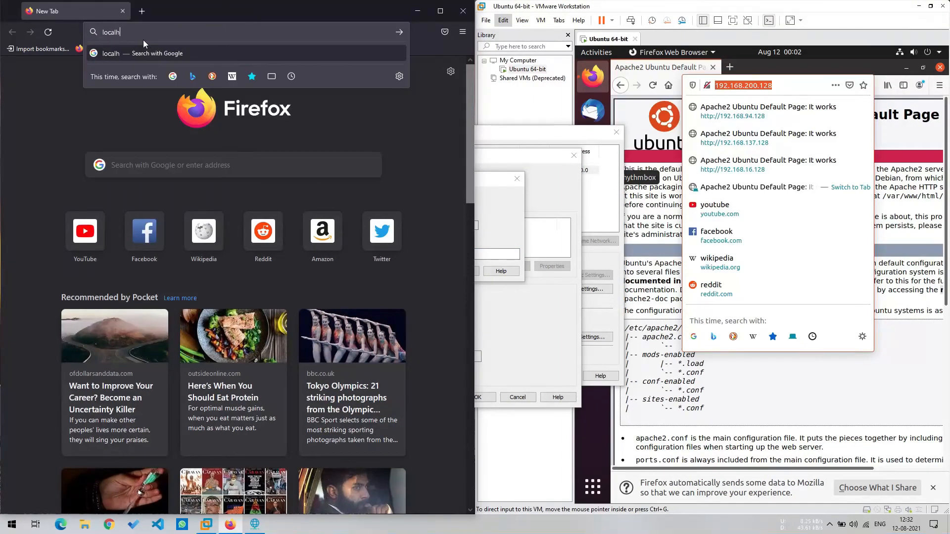
{"action": "type", "text": "ost:5671"}
{"action": "key", "text": "Return"}
{"action": "left_click", "coordinate": [155, 37]}
Step: Save the incoming port mapping and confirm the NAT settings of VMnet1
{"action": "left_click", "coordinate": [484, 192]}
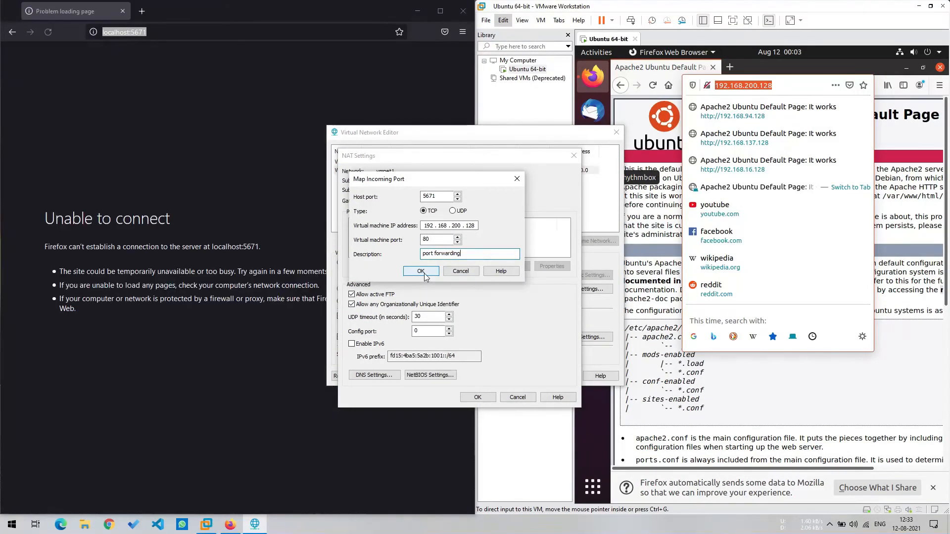
{"action": "left_click", "coordinate": [420, 272]}
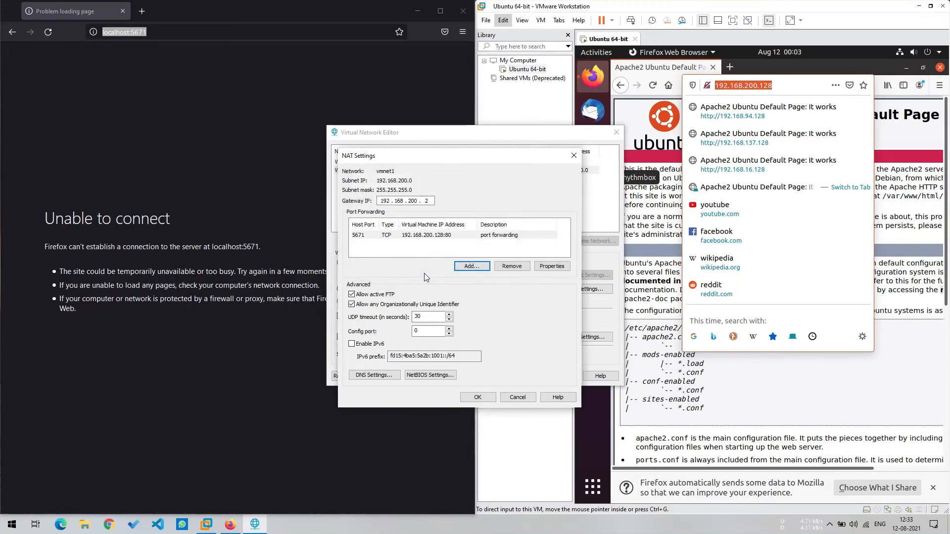
{"action": "left_click", "coordinate": [478, 398]}
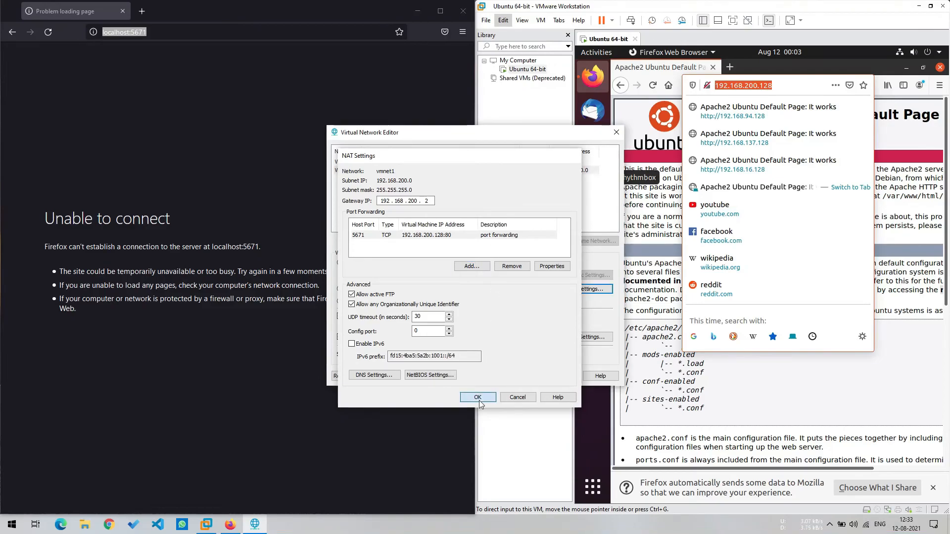
Step: Apply the virtual network changes and reload localhost:5671 in the host's Firefox to test the port forwarding
{"action": "left_click", "coordinate": [550, 379]}
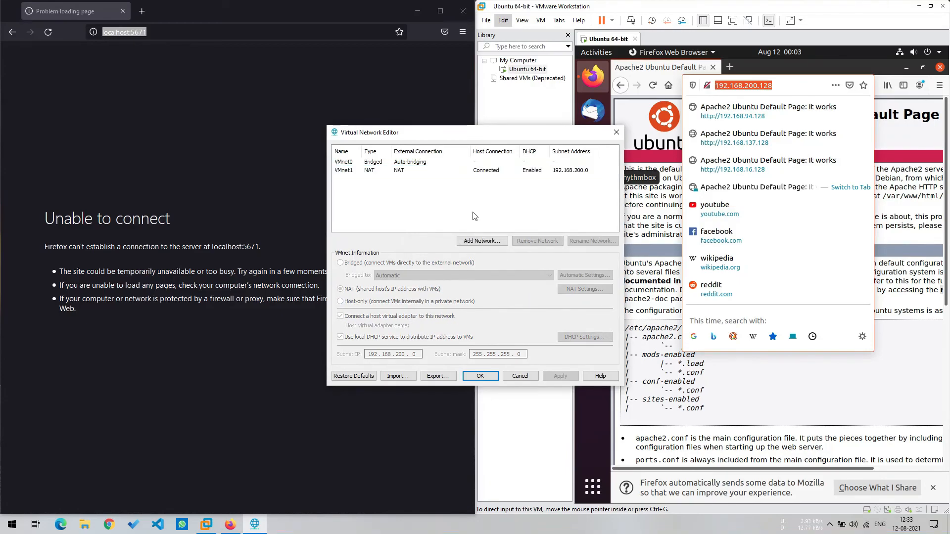
{"action": "left_click", "coordinate": [481, 170]}
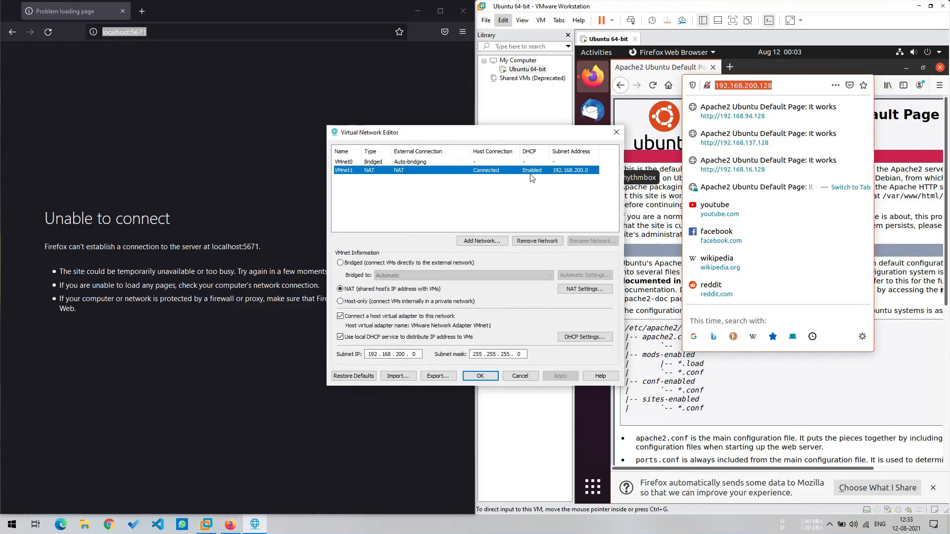
{"action": "left_click", "coordinate": [44, 34]}
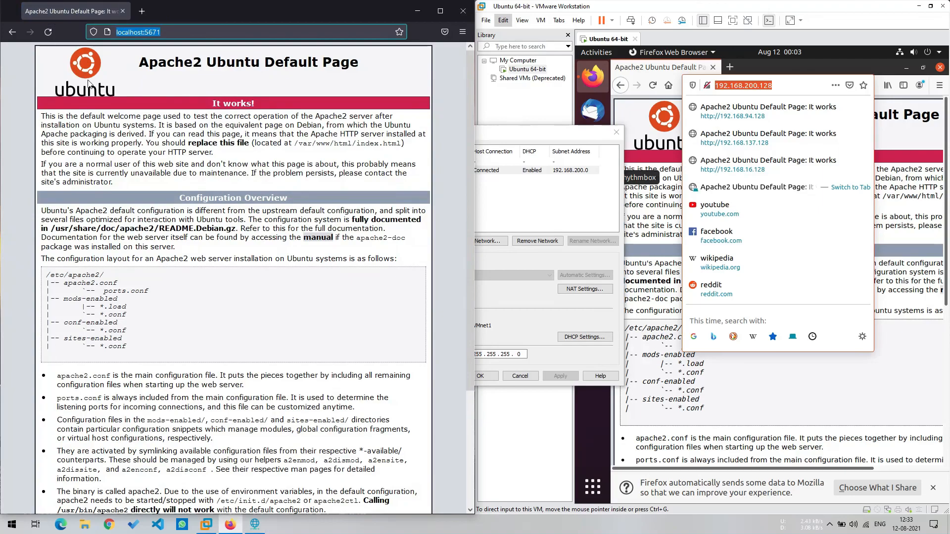
{"action": "double_click", "coordinate": [144, 65]}
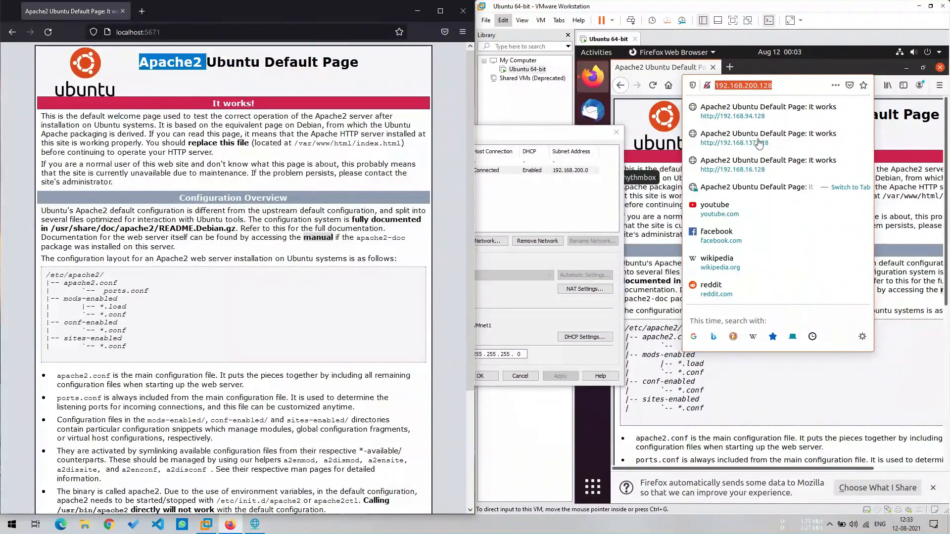
{"action": "left_click", "coordinate": [672, 153]}
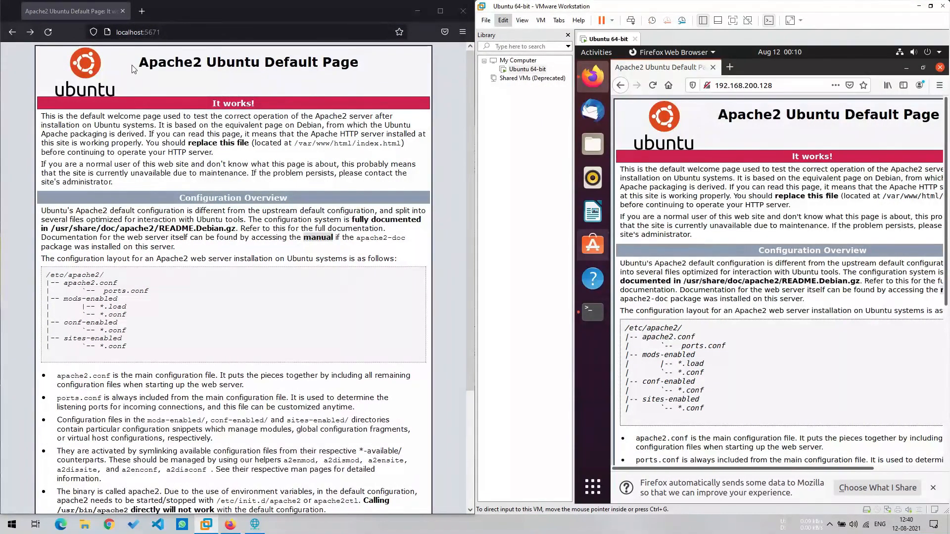
Step: Load 127.0.0.1:5671 in the host's Firefox to test the forwarded port through the loopback IP address
{"action": "left_click", "coordinate": [139, 32]}
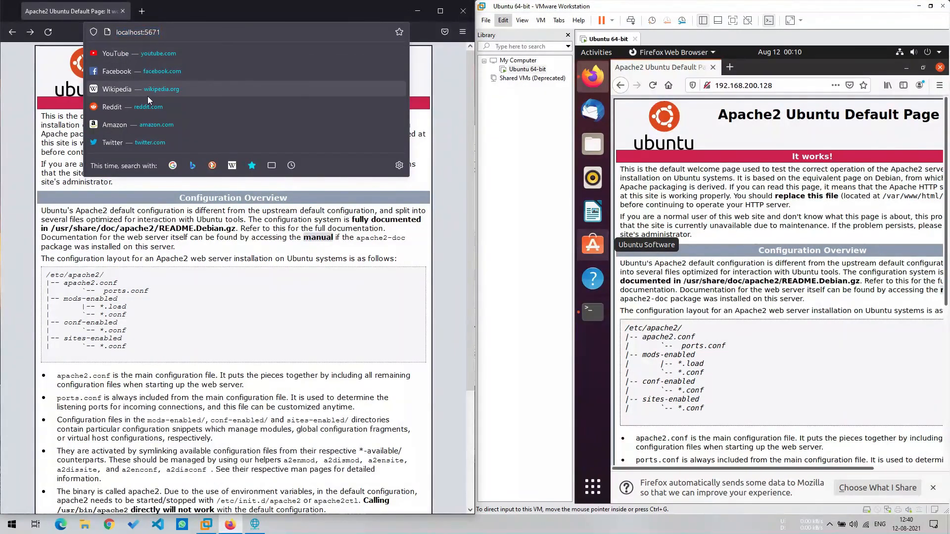
{"action": "key", "text": "BackSpace"}
{"action": "key", "text": "BackSpace"}
{"action": "key", "text": "BackSpace"}
{"action": "key", "text": "BackSpace"}
{"action": "key", "text": "BackSpace"}
{"action": "key", "text": "BackSpace"}
{"action": "key", "text": "BackSpace"}
{"action": "key", "text": "BackSpace"}
{"action": "key", "text": "BackSpace"}
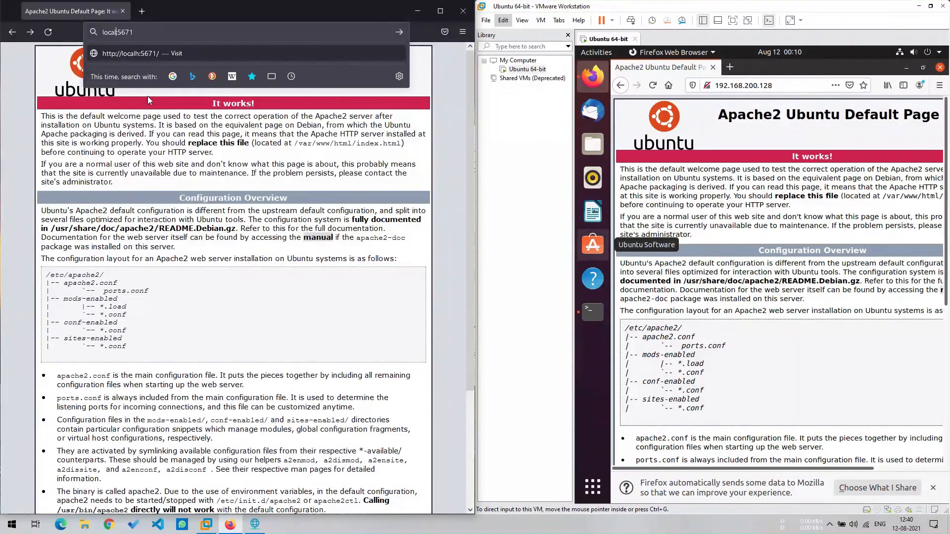
{"action": "type", "text": "127.0.0"}
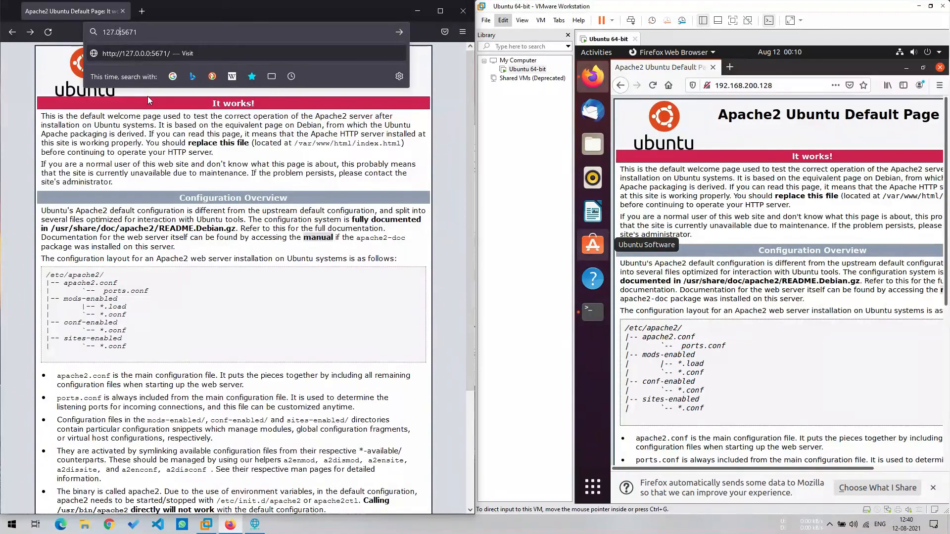
{"action": "type", "text": ".1:"}
{"action": "key", "text": "Return"}
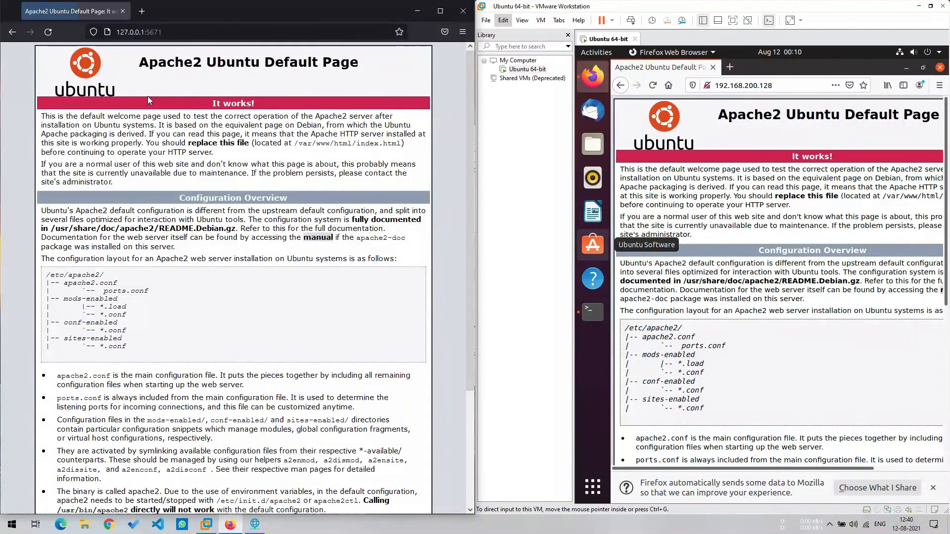
{"action": "left_click_drag", "start_coordinate": [117, 32], "coordinate": [244, 62]}
{"action": "left_click", "coordinate": [151, 195]}
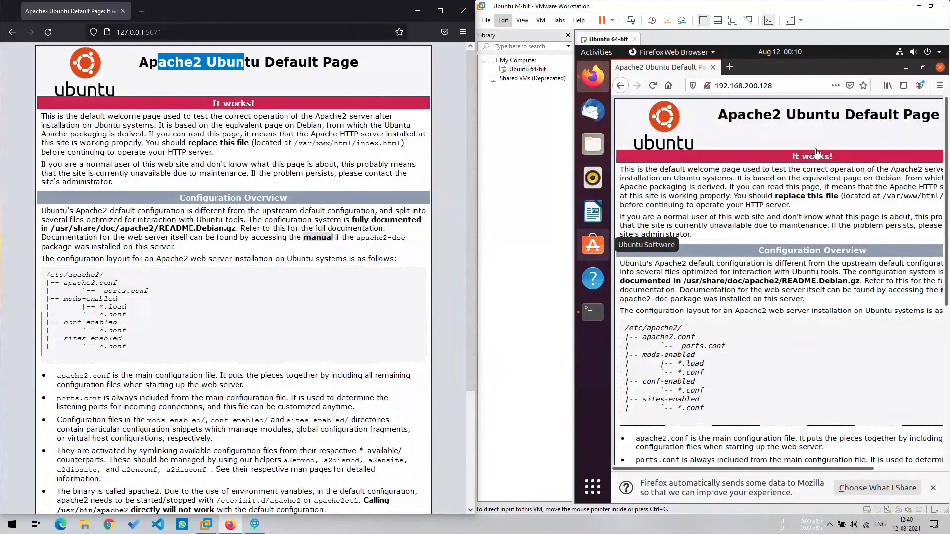